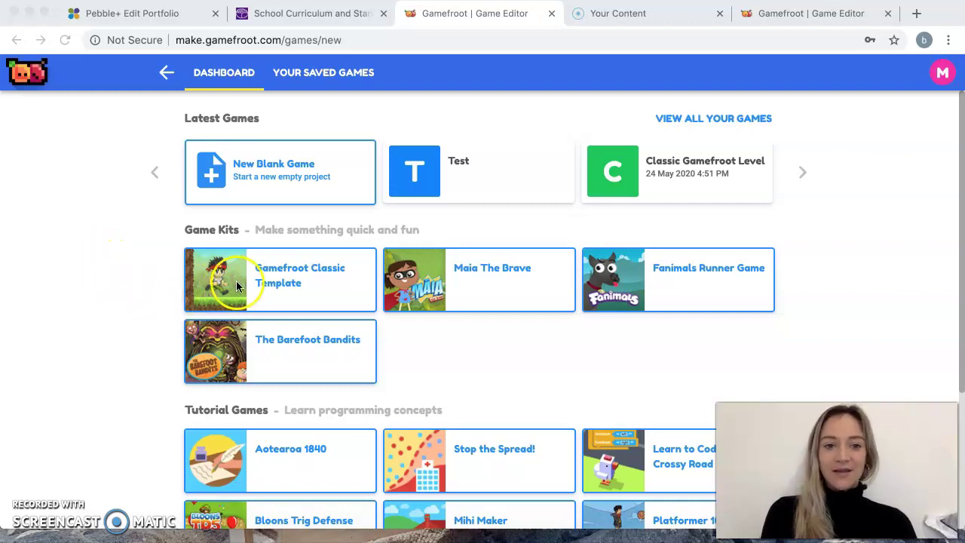
# - Create a new blank game from the dashboard
pyautogui.click(149, 284)
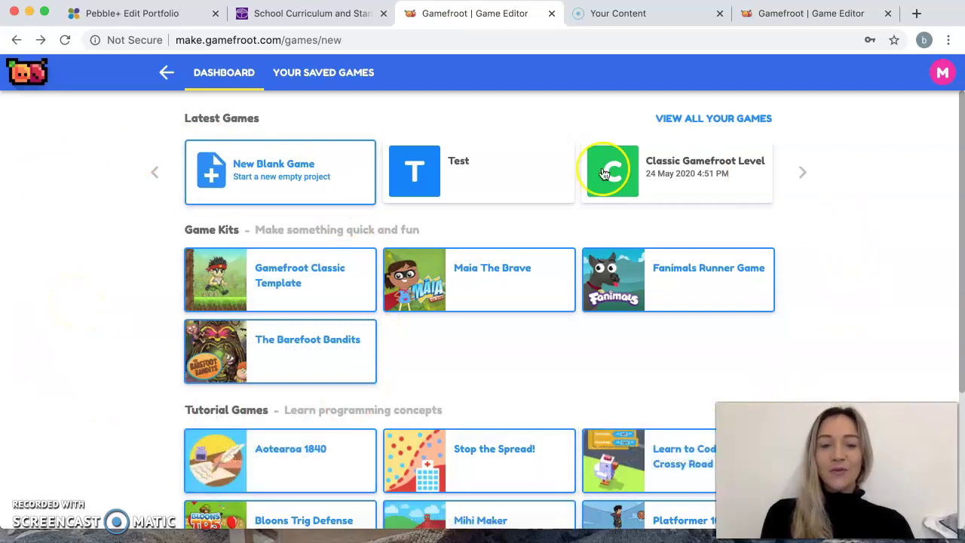
pyautogui.moveTo(287, 308)
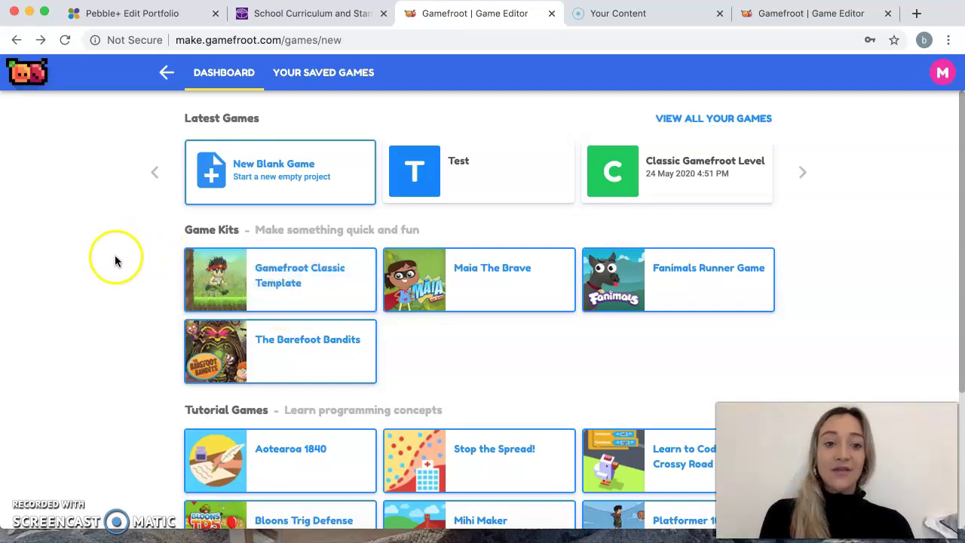
pyautogui.click(264, 172)
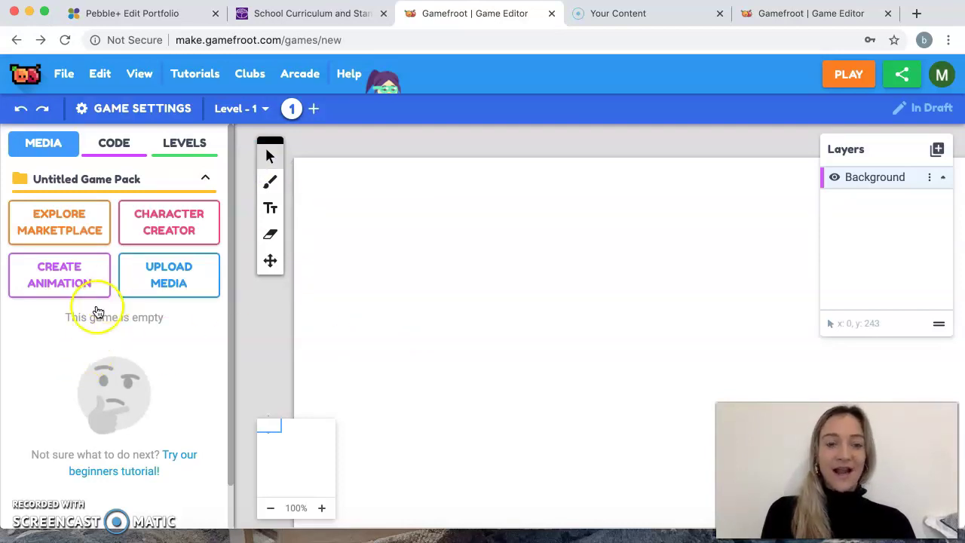
# - Browse the free asset packs in the Marketplace and open the details of the Gamefroot Classic Pack
pyautogui.scroll(-1, 96, 379)
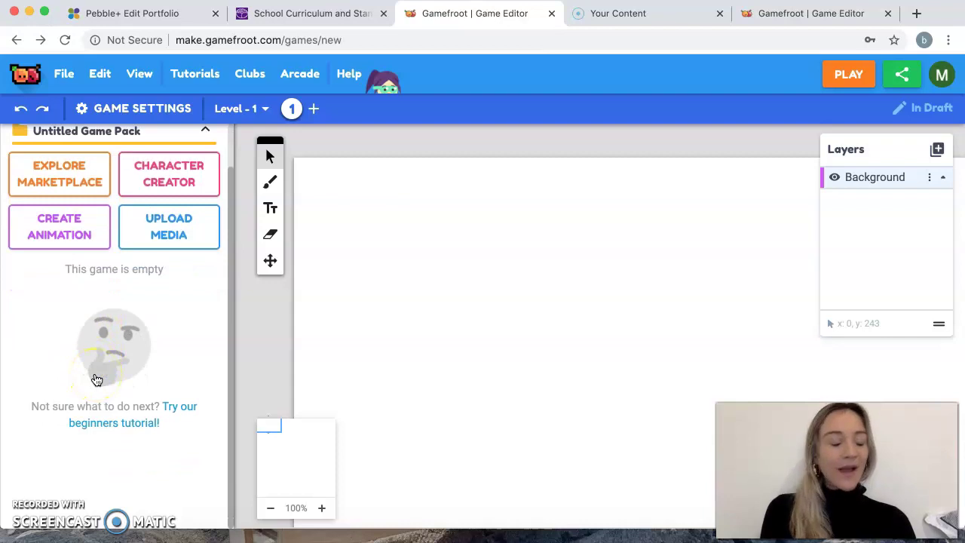
pyautogui.scroll(1, 97, 380)
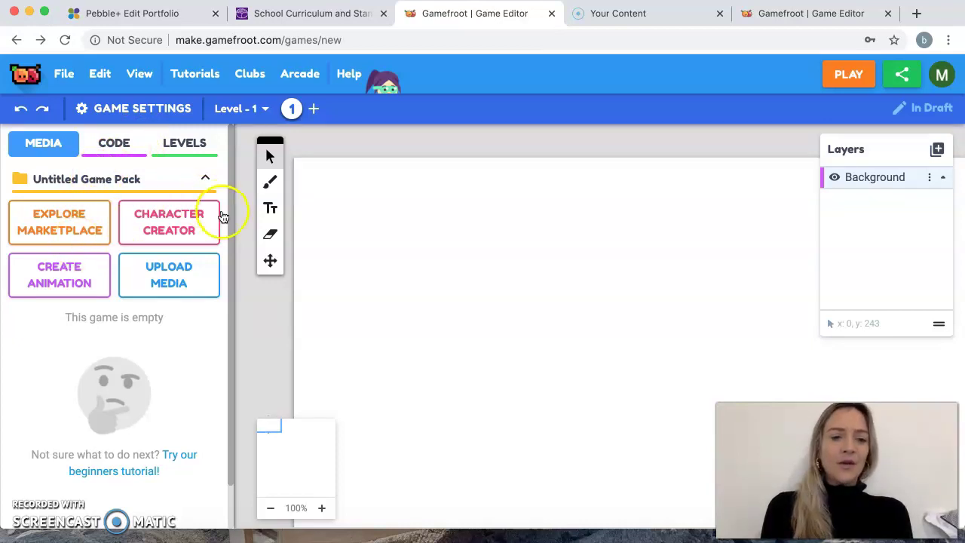
pyautogui.click(59, 232)
pyautogui.scroll(-2, 104, 308)
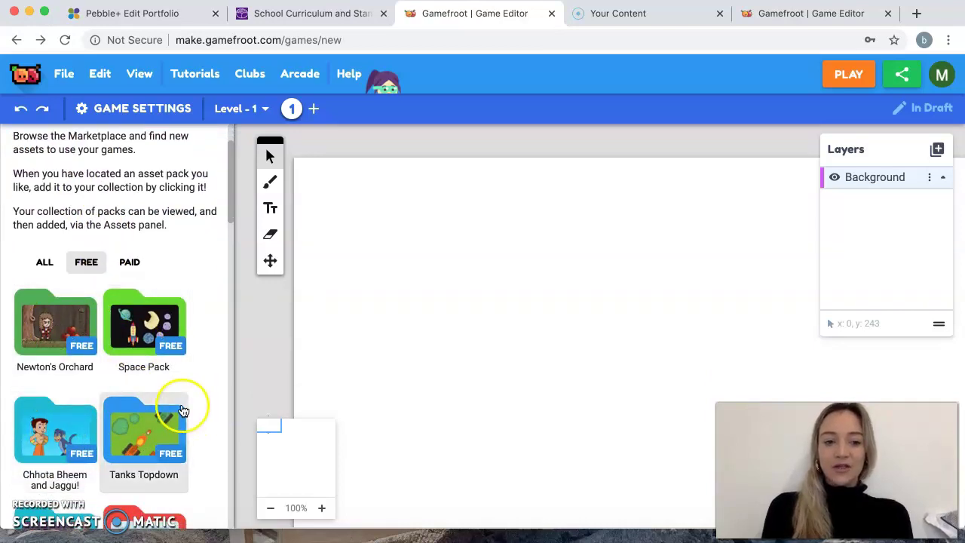
pyautogui.scroll(-4, 184, 411)
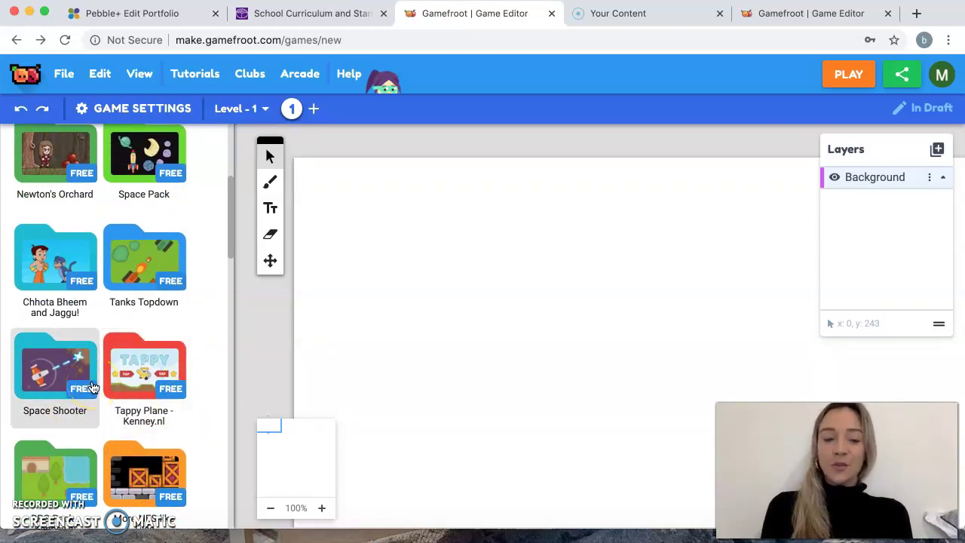
pyautogui.scroll(-10, 92, 388)
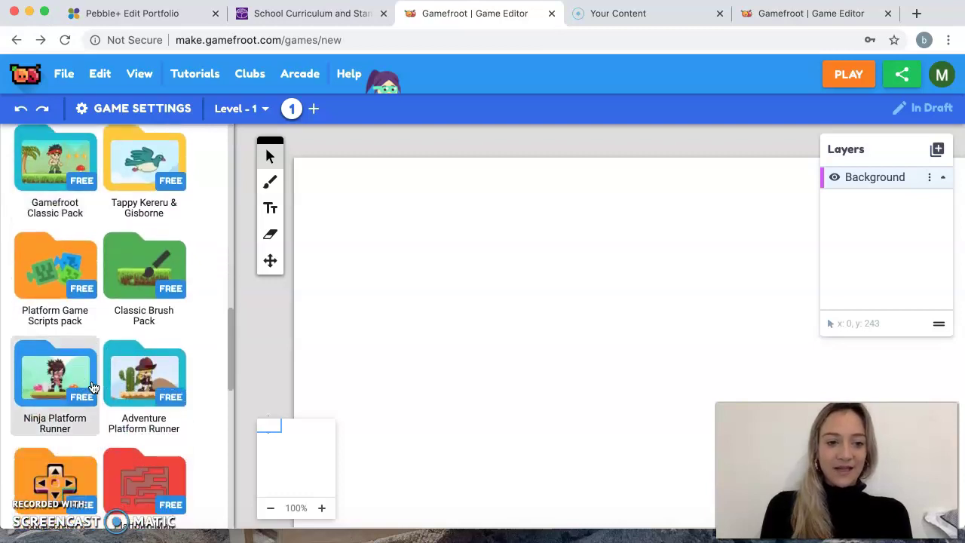
pyautogui.scroll(2, 118, 383)
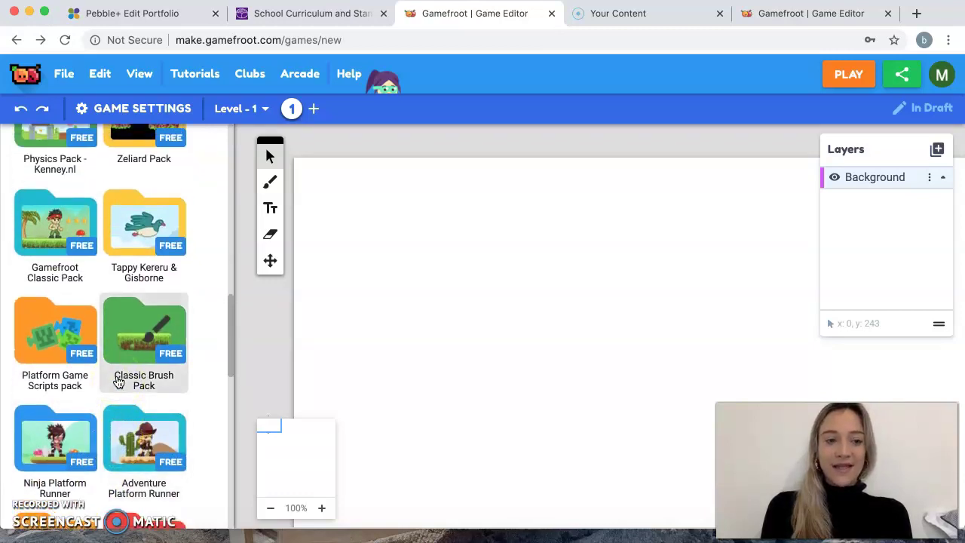
pyautogui.click(38, 236)
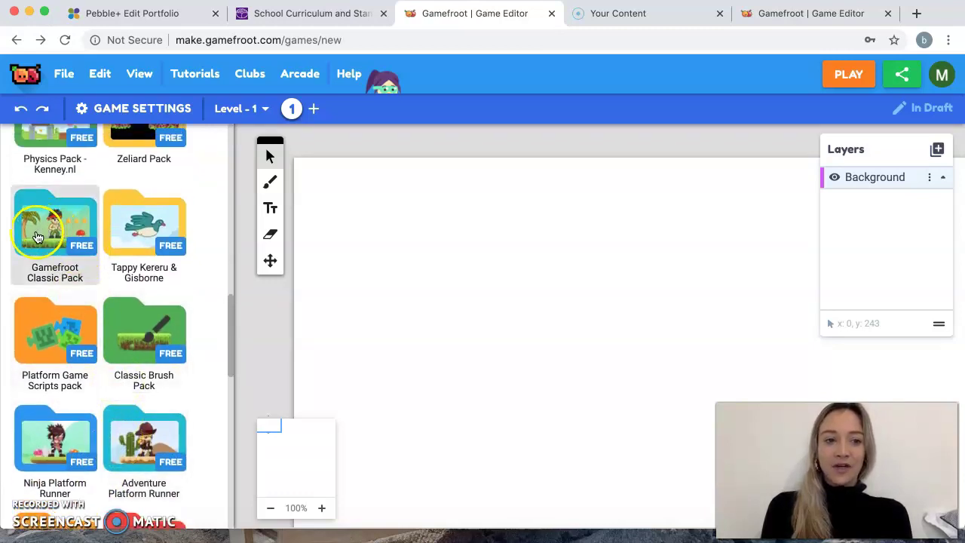
pyautogui.click(38, 237)
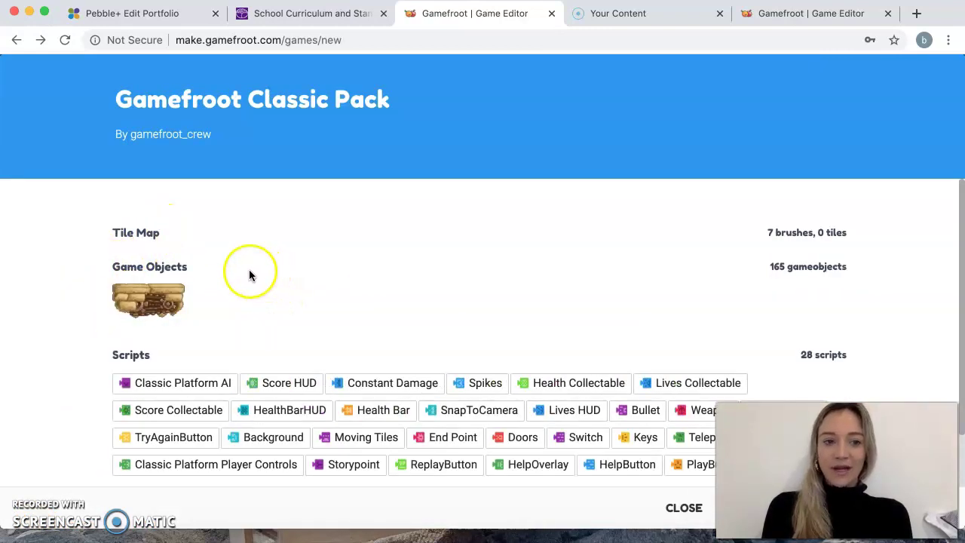
# - Review the Gamefroot Classic Pack's game objects and scripts, and add the pack to the new game
pyautogui.scroll(-2, 179, 273)
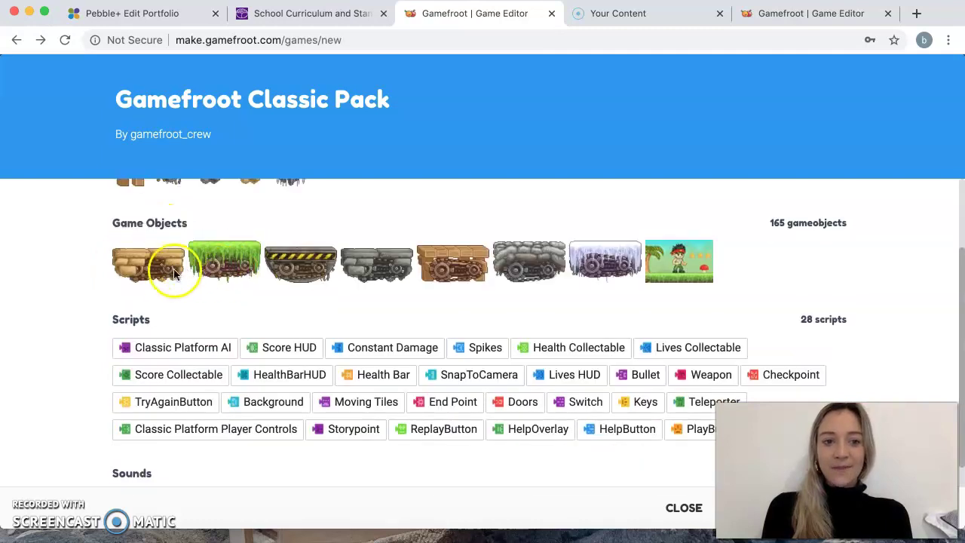
pyautogui.scroll(-5, 259, 278)
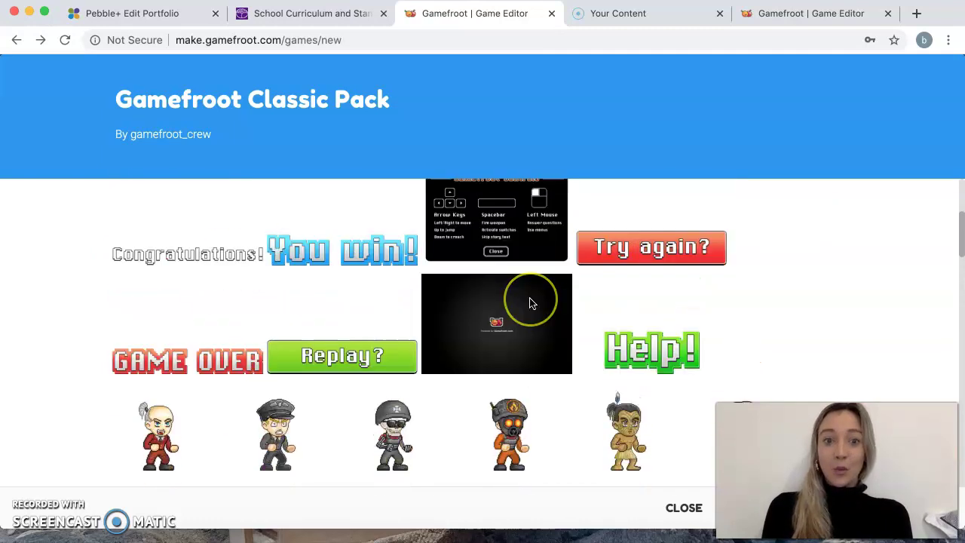
pyautogui.scroll(-12, 530, 298)
pyautogui.scroll(8, 530, 298)
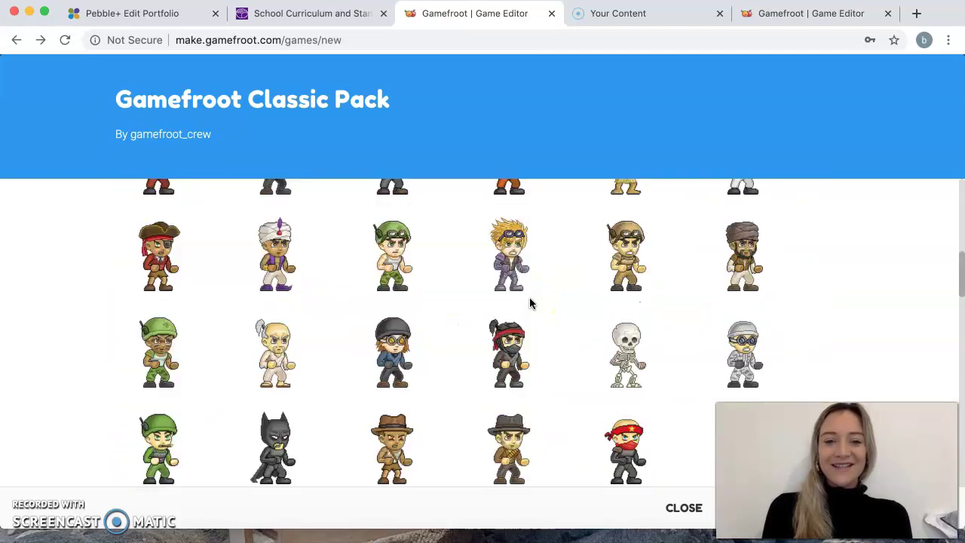
pyautogui.scroll(-8, 391, 356)
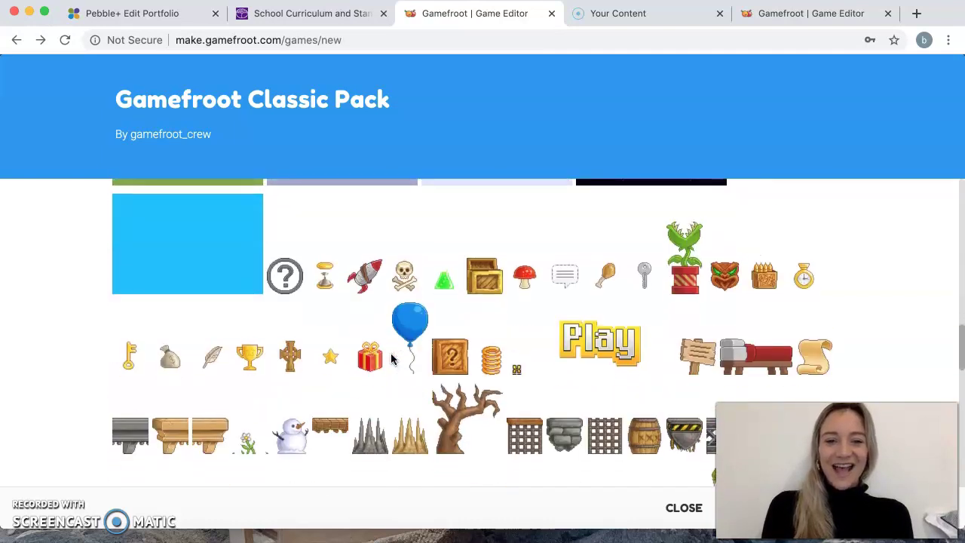
pyautogui.scroll(-15, 374, 372)
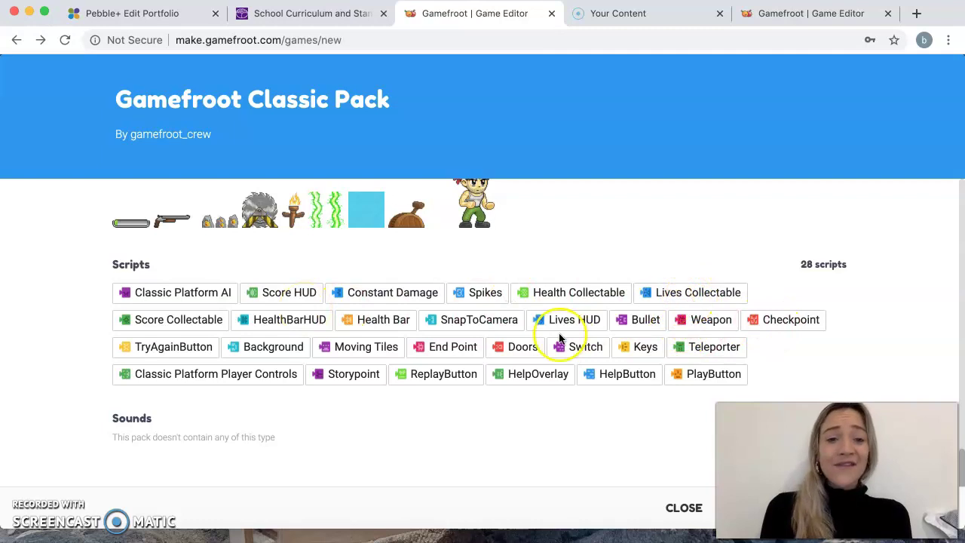
pyautogui.scroll(-1, 559, 339)
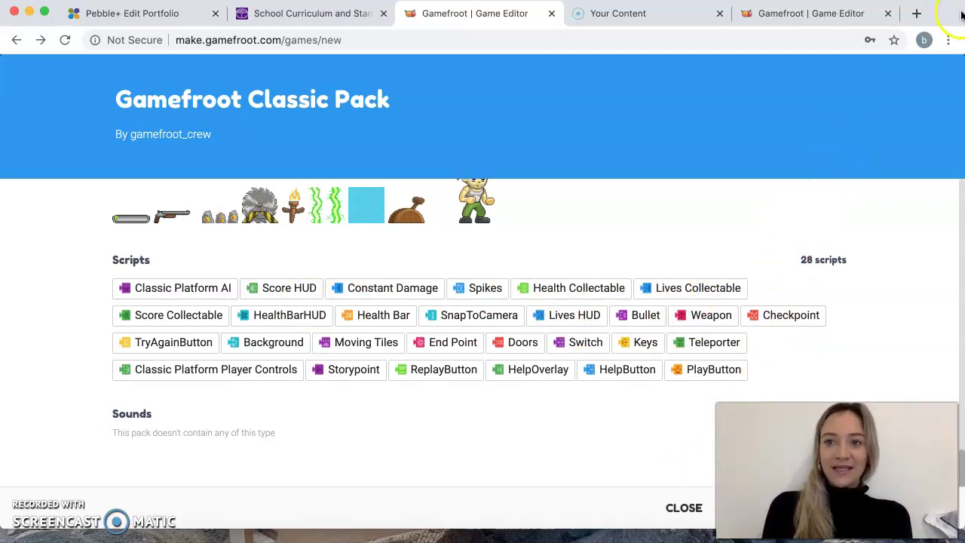
pyautogui.click(627, 509)
pyautogui.moveTo(795, 19); pyautogui.dragTo(939, 11)
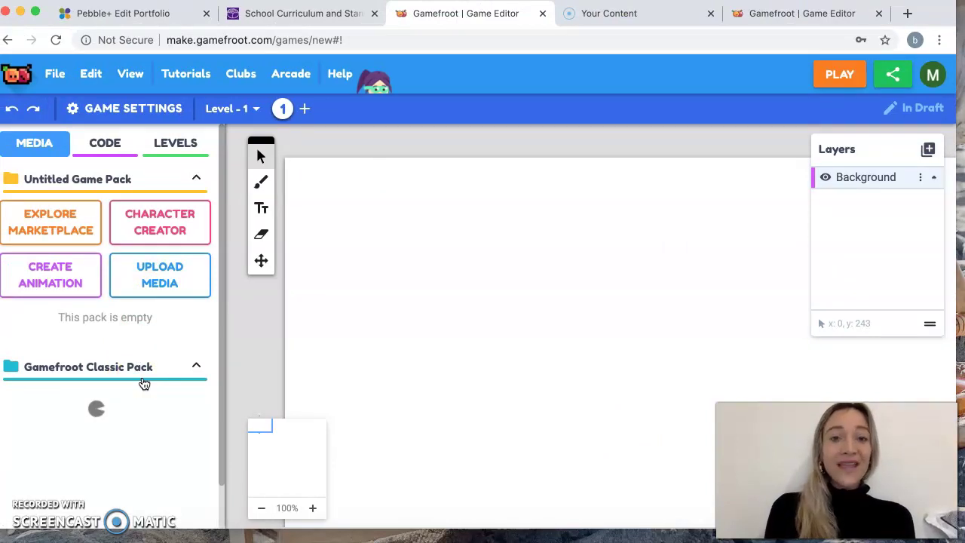
pyautogui.moveTo(939, 14); pyautogui.dragTo(949, 17)
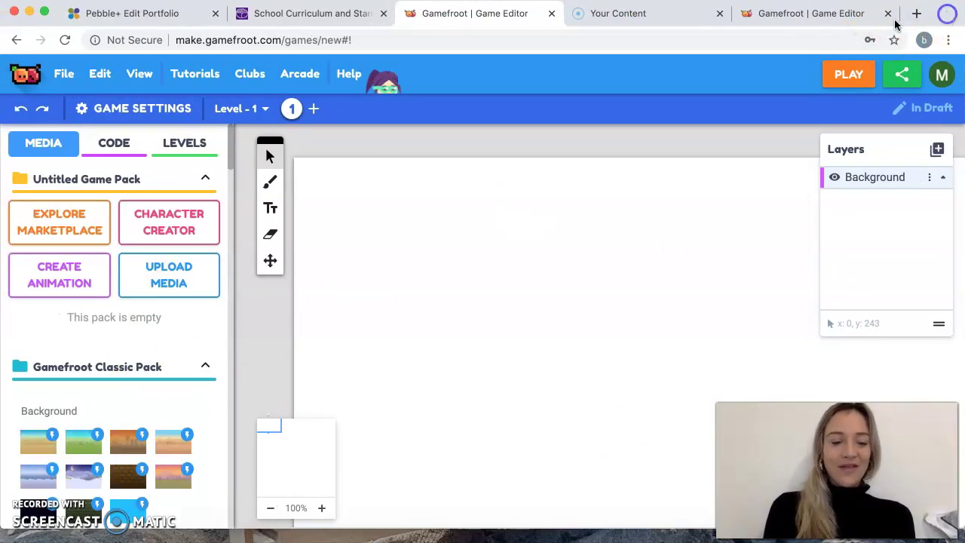
pyautogui.scroll(-3, 120, 459)
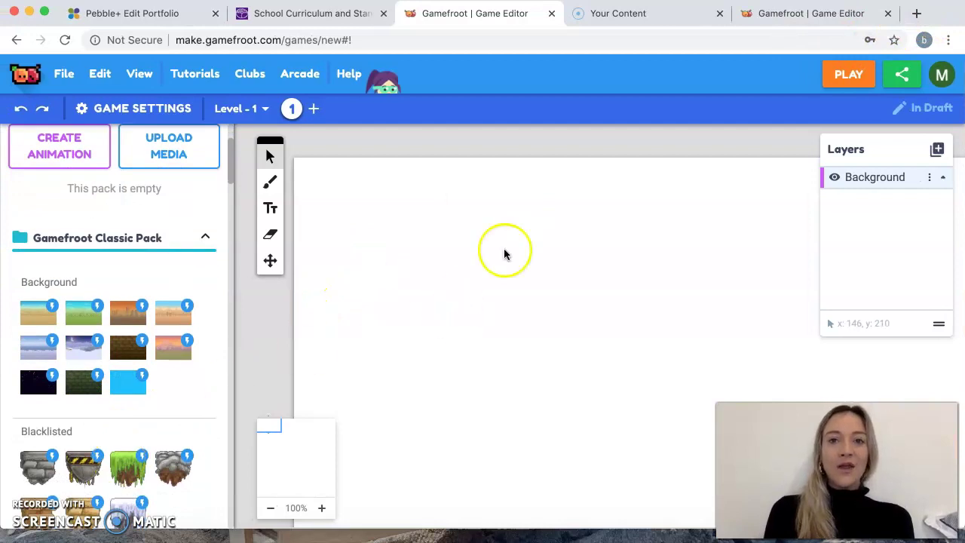
# - Switch to the finished example platform game and play-test it, running and jumping the character over the platforms toward the spikes below the flag
pyautogui.click(797, 13)
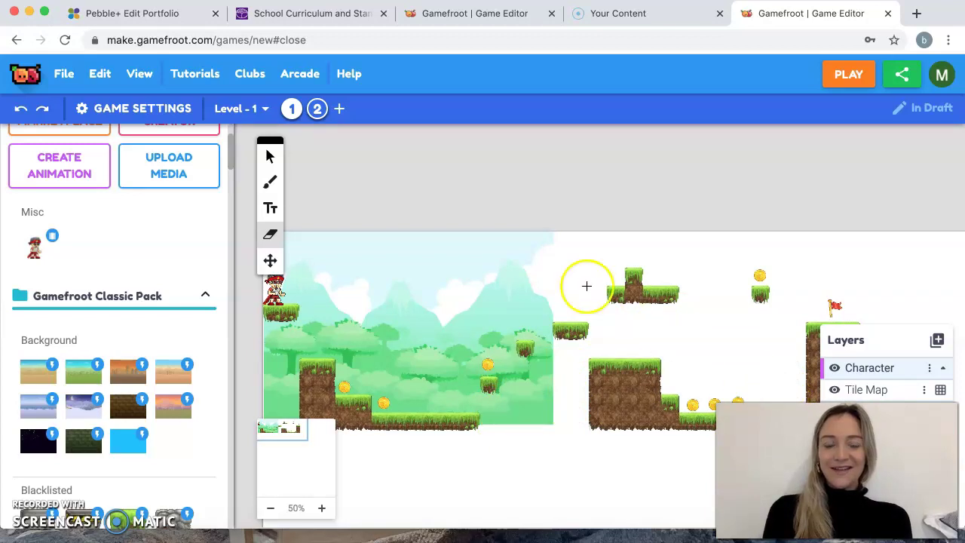
pyautogui.click(846, 83)
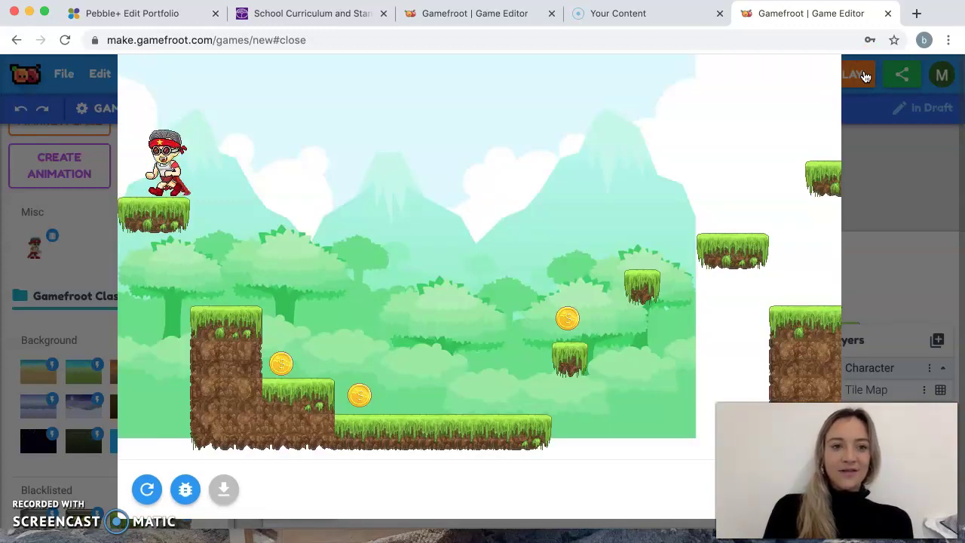
pyautogui.press('Right')
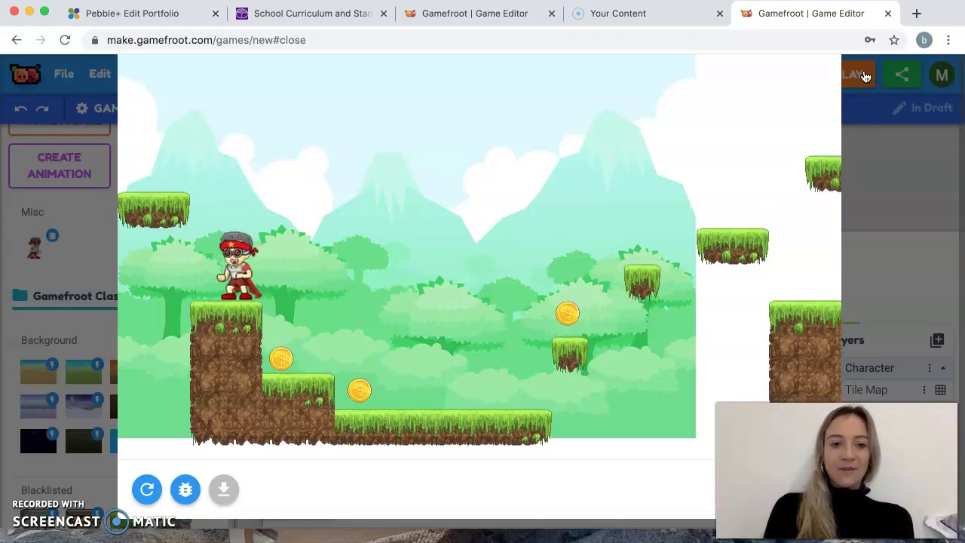
pyautogui.press('Up')
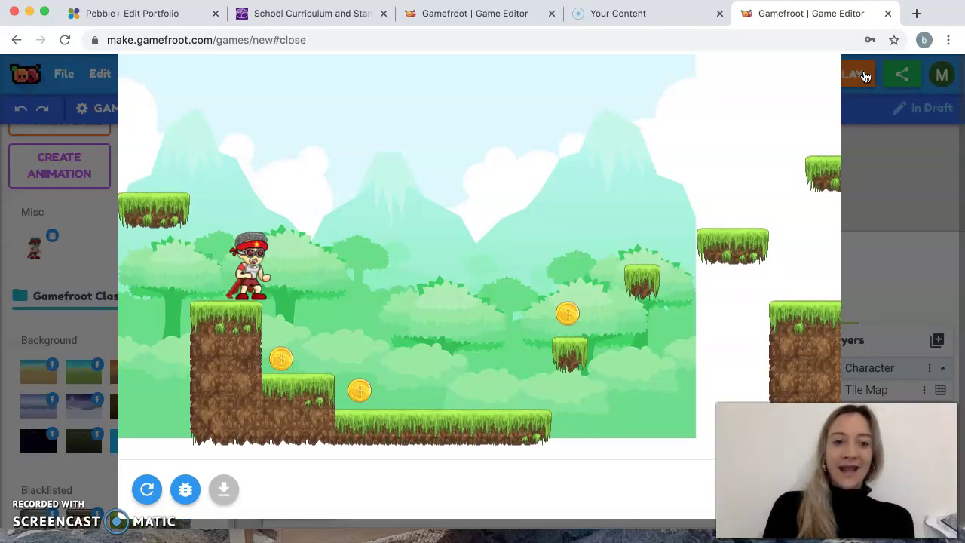
pyautogui.press('Right')
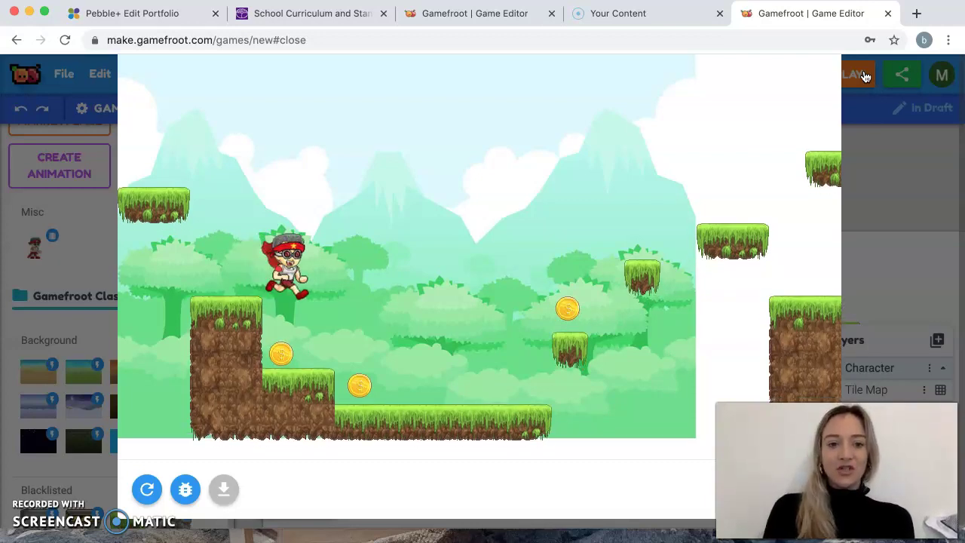
pyautogui.press('Right')
pyautogui.press('Up')
pyautogui.press('Up')
pyautogui.press('Right')
pyautogui.press('Up')
pyautogui.press('Right')
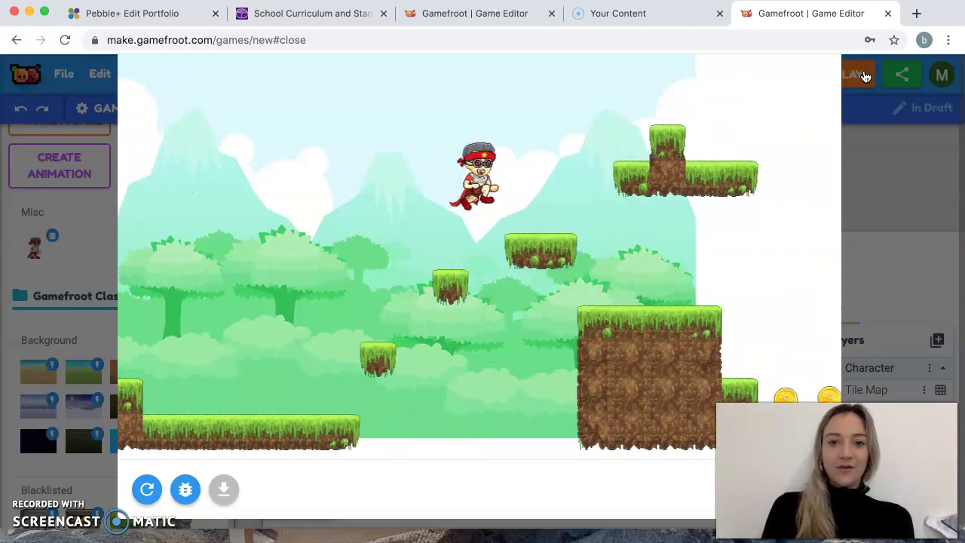
pyautogui.press('Right')
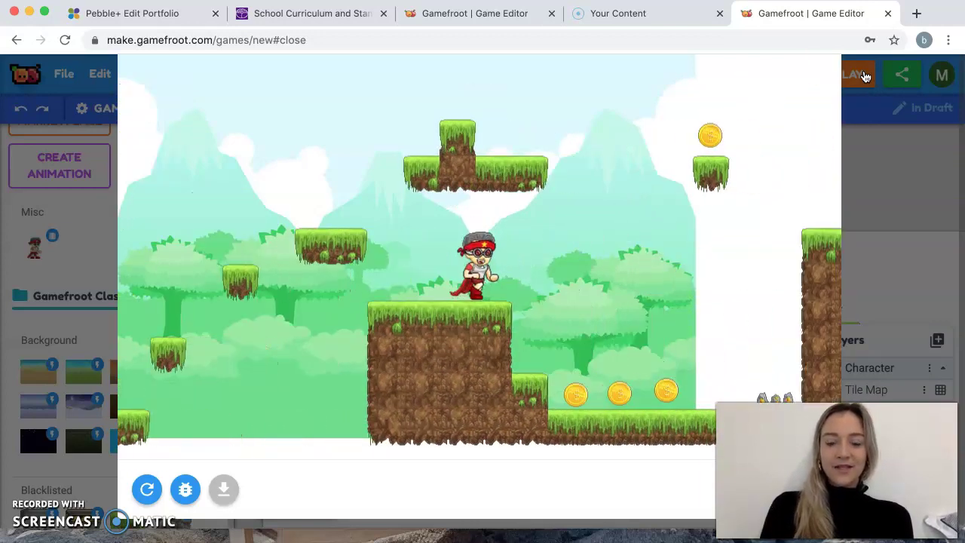
pyautogui.press('Up')
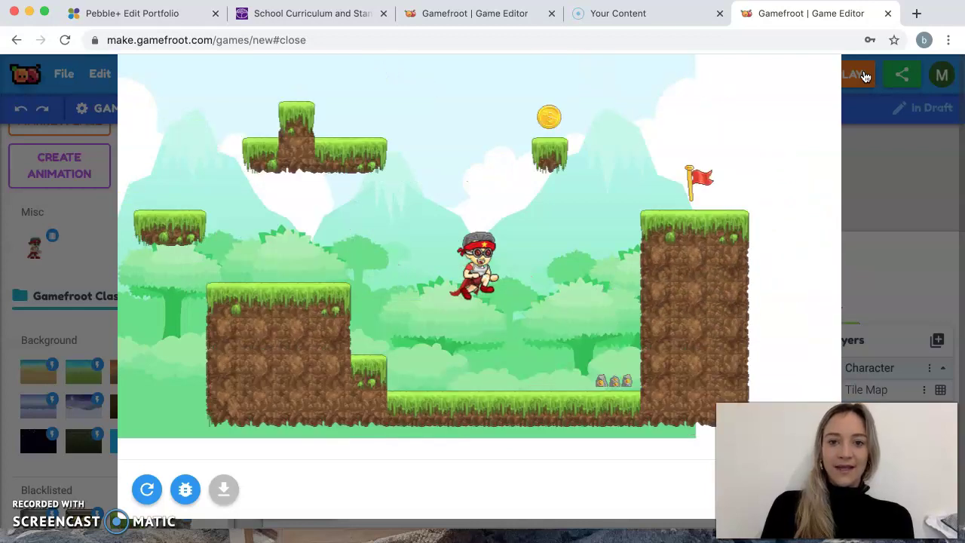
pyautogui.press('Right')
pyautogui.press('Up')
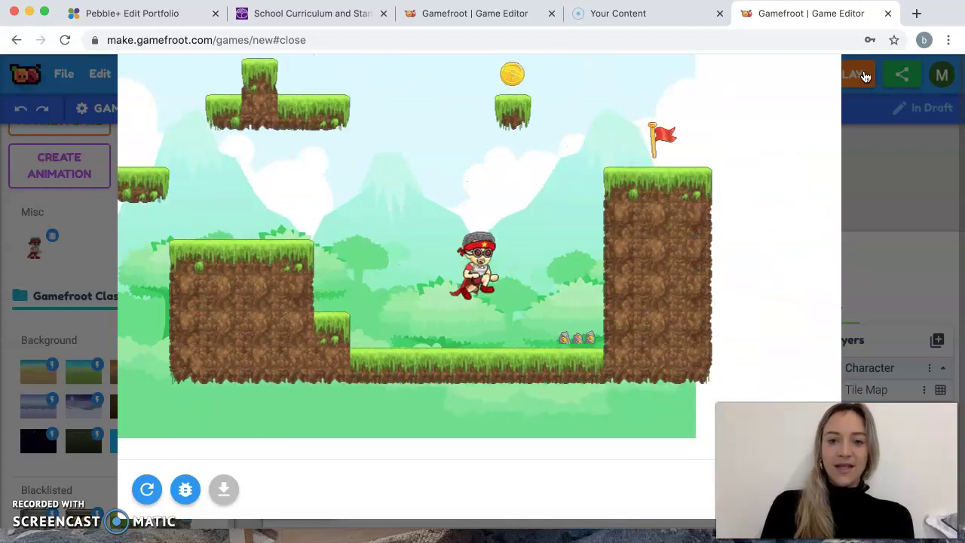
pyautogui.press('Up')
pyautogui.press('Right')
pyautogui.press('Up')
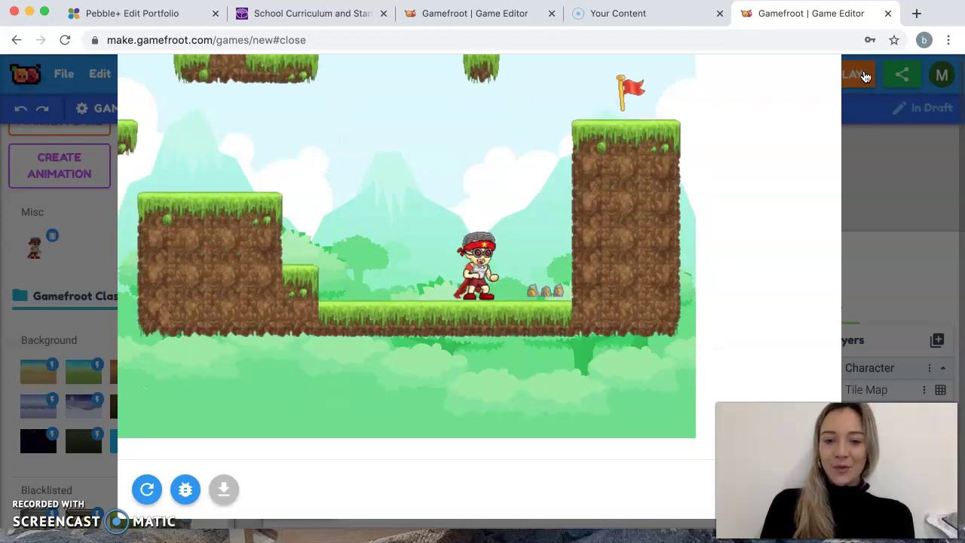
pyautogui.press('Right')
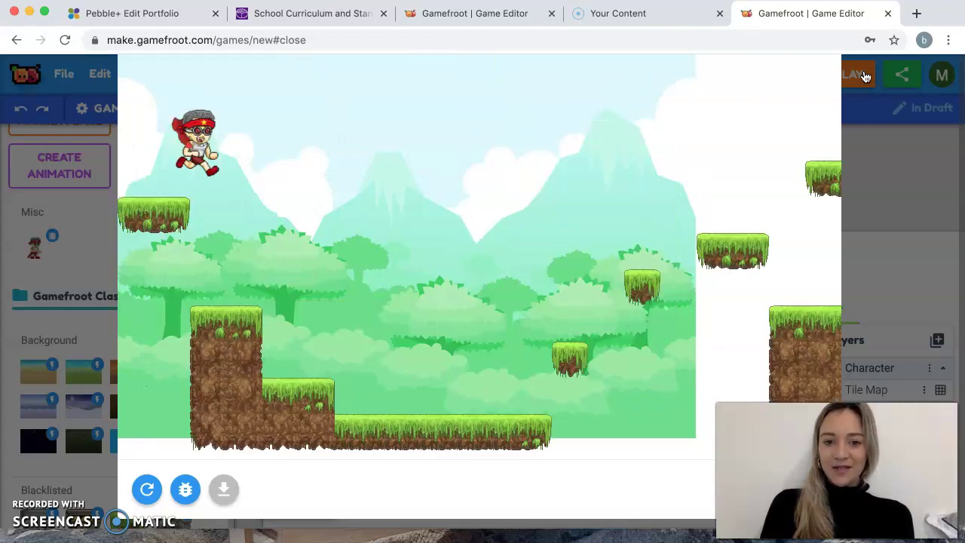
# - Continue the play-test, jumping the character up the floating platforms, past the coin and down to the spikes below the flag
pyautogui.press('Right')
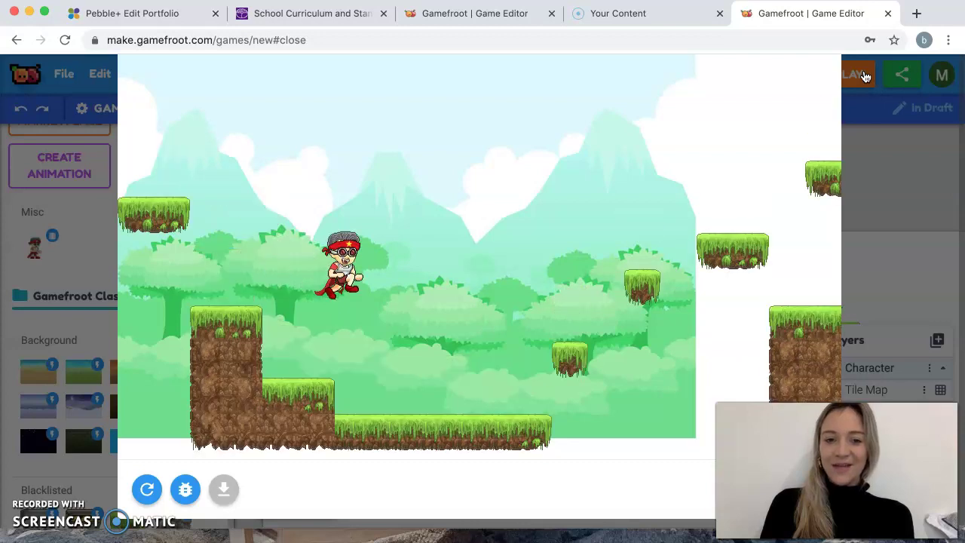
pyautogui.press('Up')
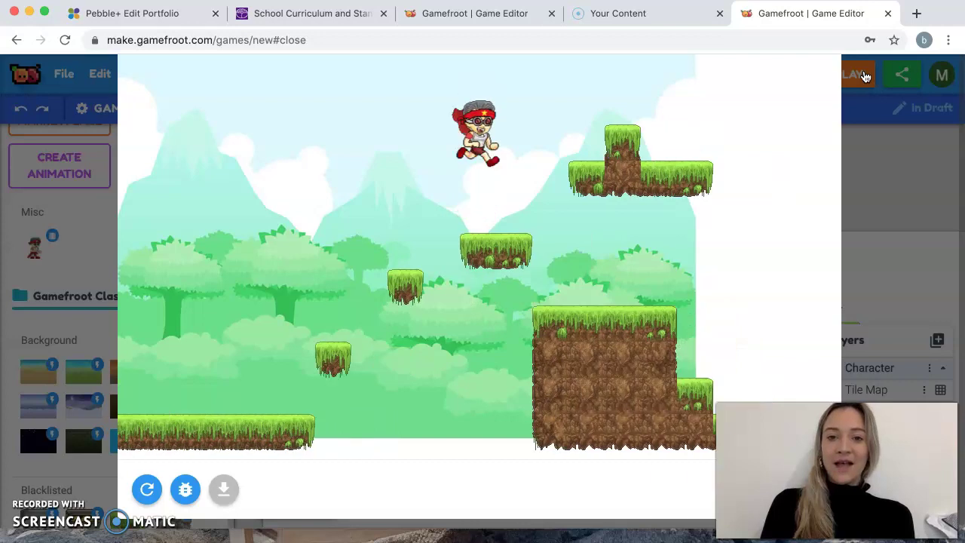
pyautogui.press('Up')
pyautogui.press('Up')
pyautogui.press('Right')
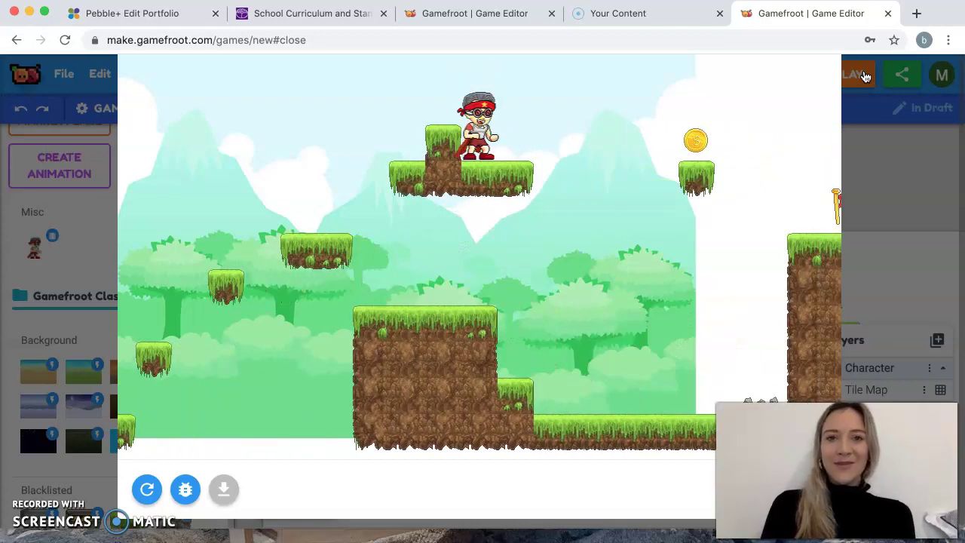
pyautogui.press('Right')
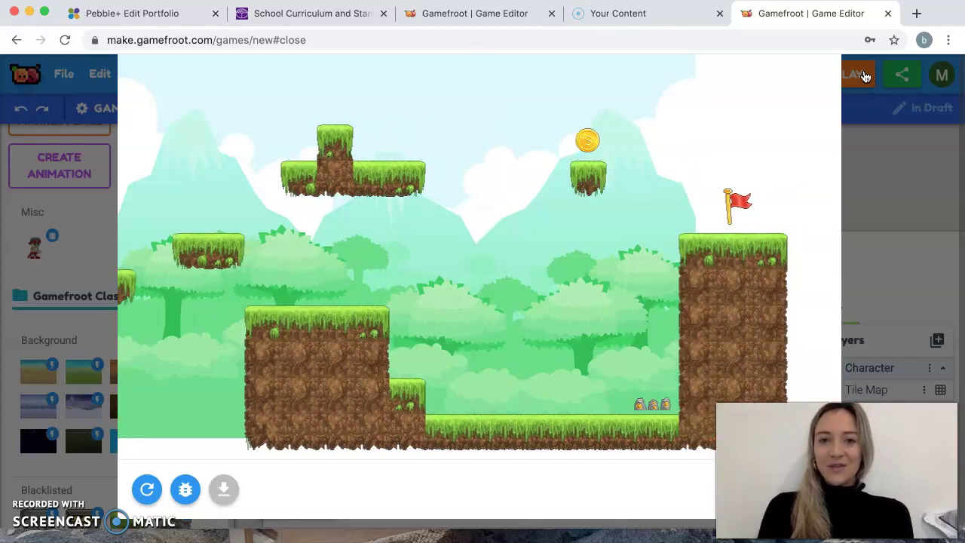
pyautogui.press('Left')
pyautogui.press('Right')
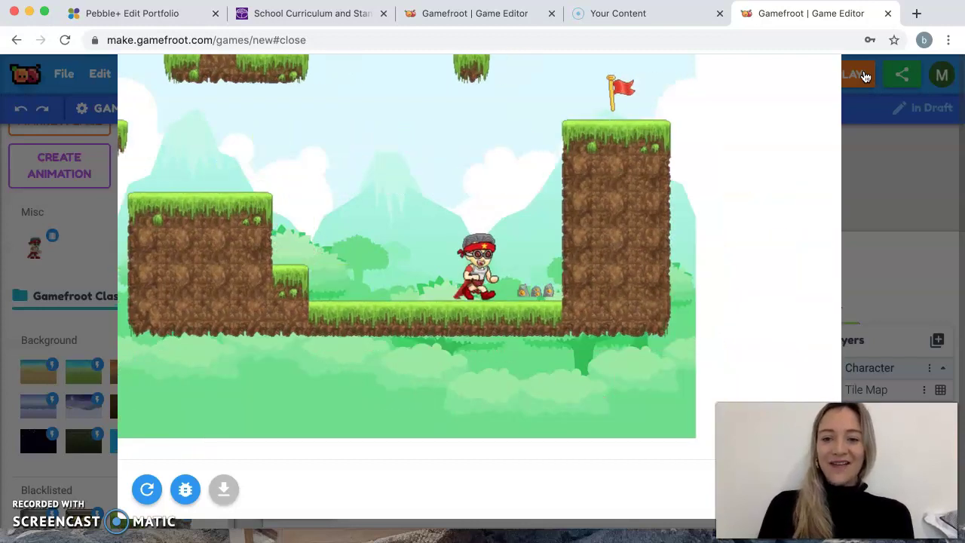
pyautogui.press('Right')
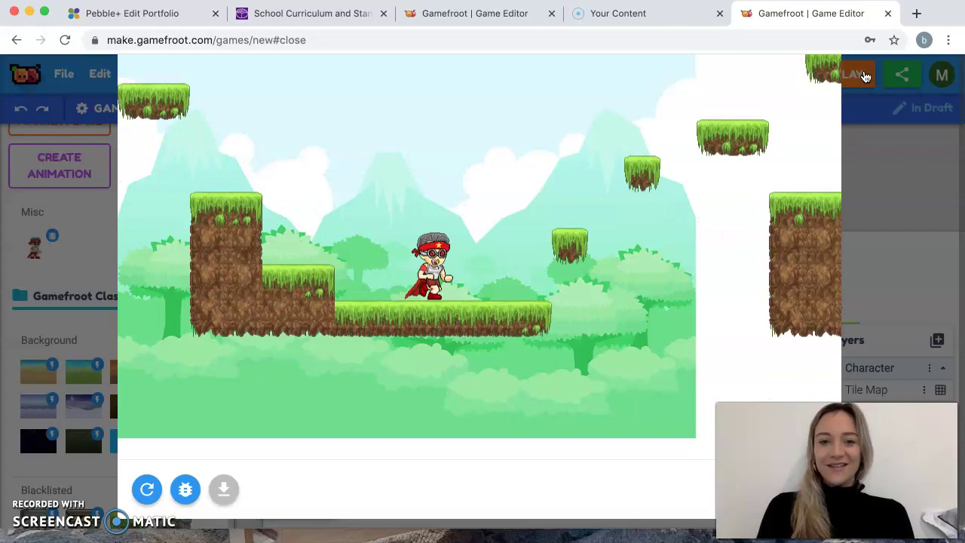
# - Replay the level from the start, jump across the high platforms to the flag, and close the game preview
pyautogui.press('Up')
pyautogui.press('Right')
pyautogui.press('Up')
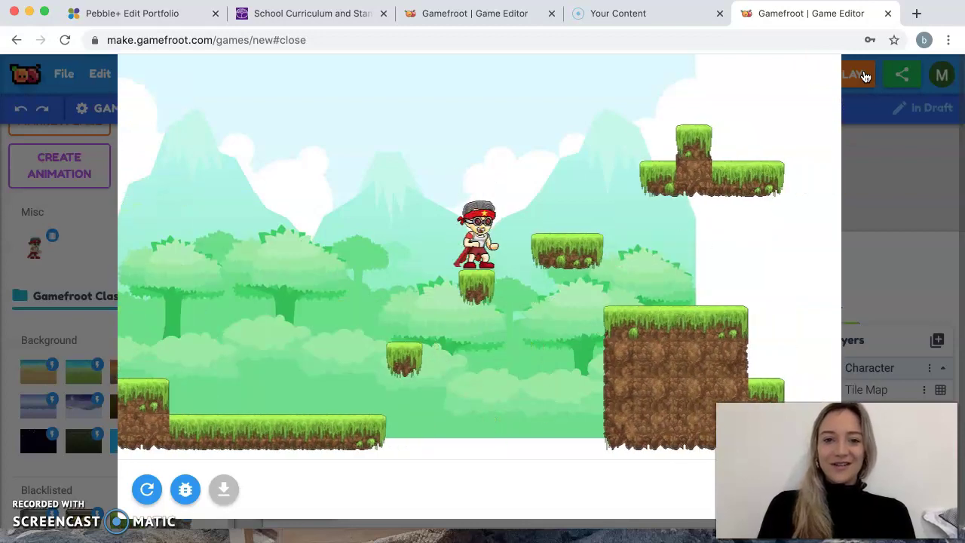
pyautogui.press('Up')
pyautogui.press('Right')
pyautogui.press('Up')
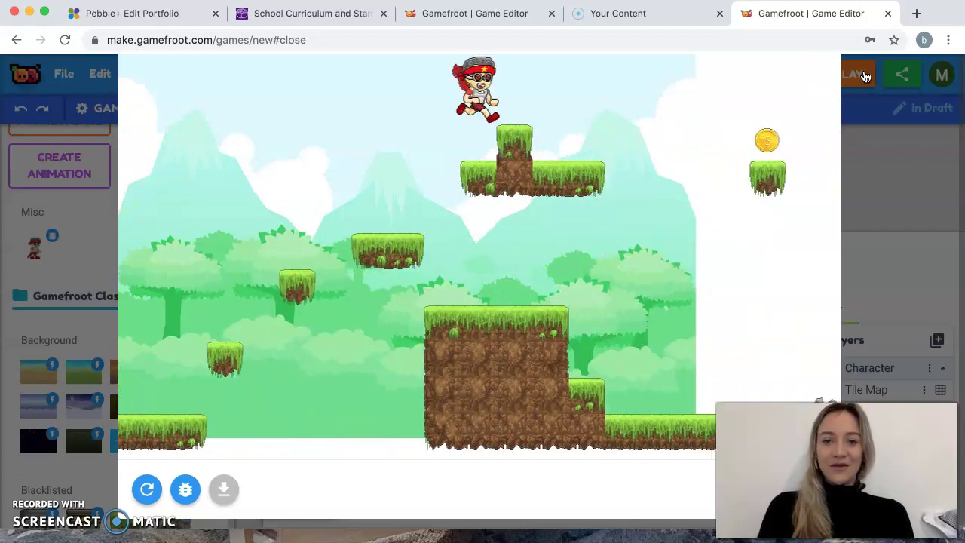
pyautogui.press('Right')
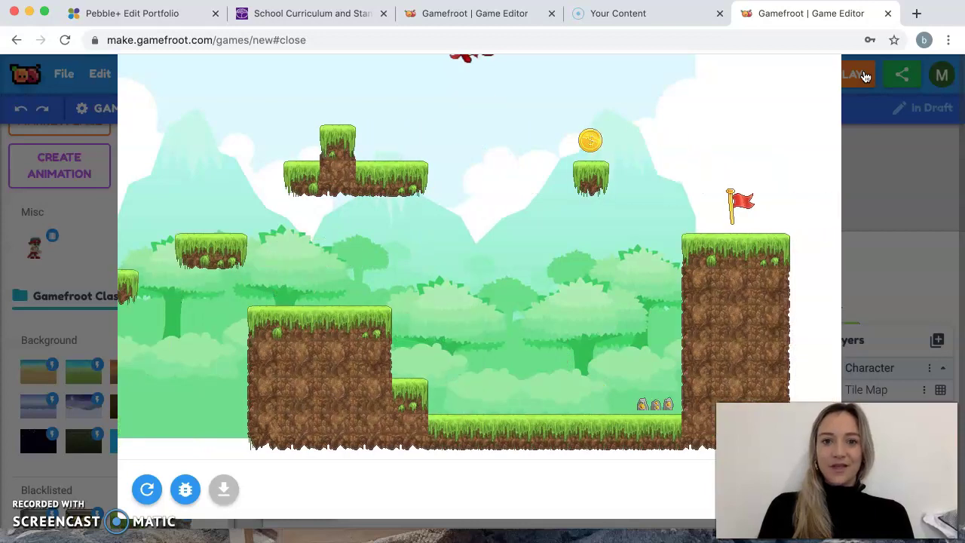
pyautogui.press('Right')
pyautogui.press('Up')
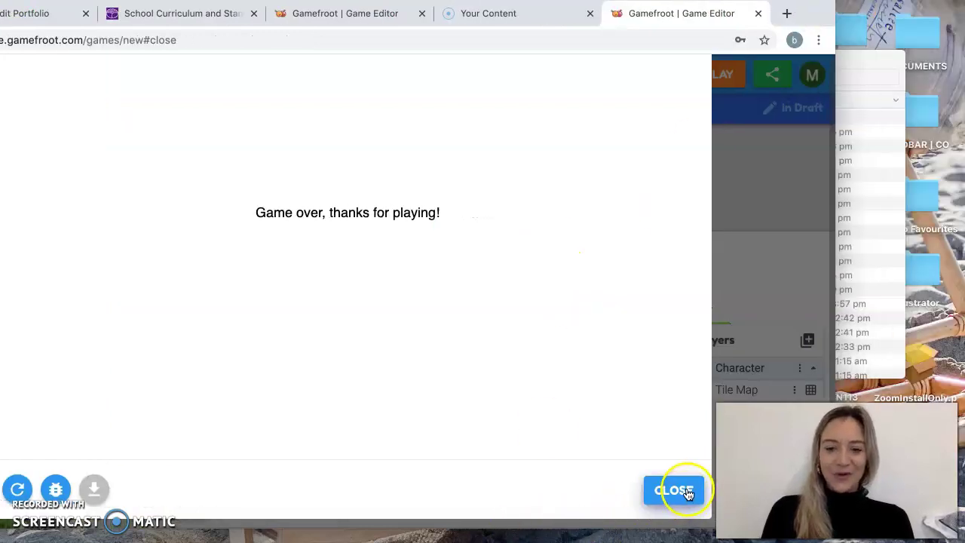
pyautogui.click(684, 491)
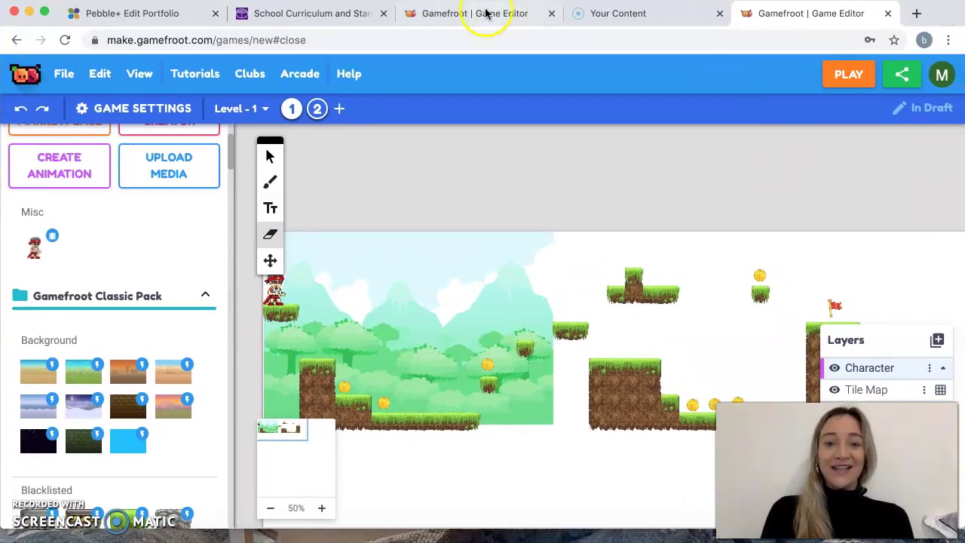
# - Switch back to the new blank game and place the Classic Pack's sunset pagoda background in the level's top-left corner
pyautogui.click(447, 15)
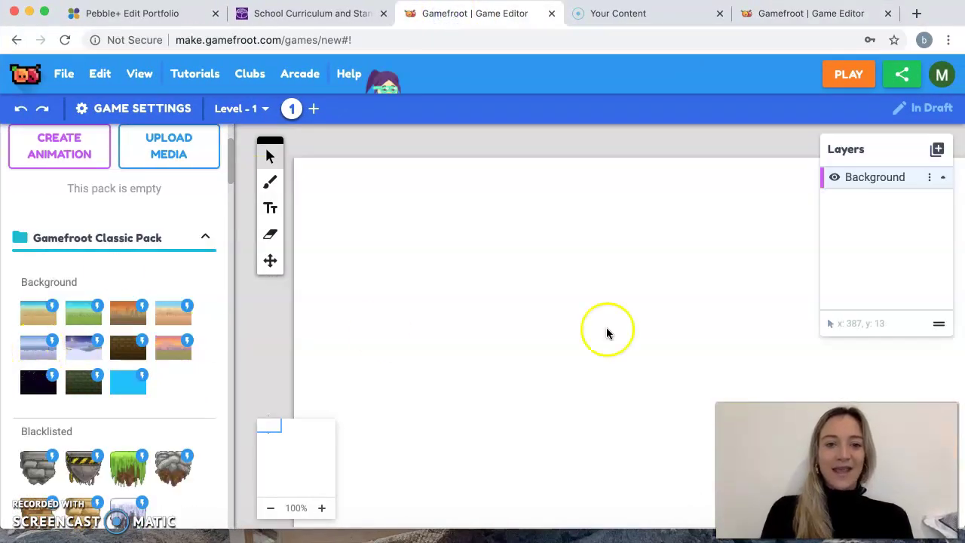
pyautogui.scroll(-15, 101, 429)
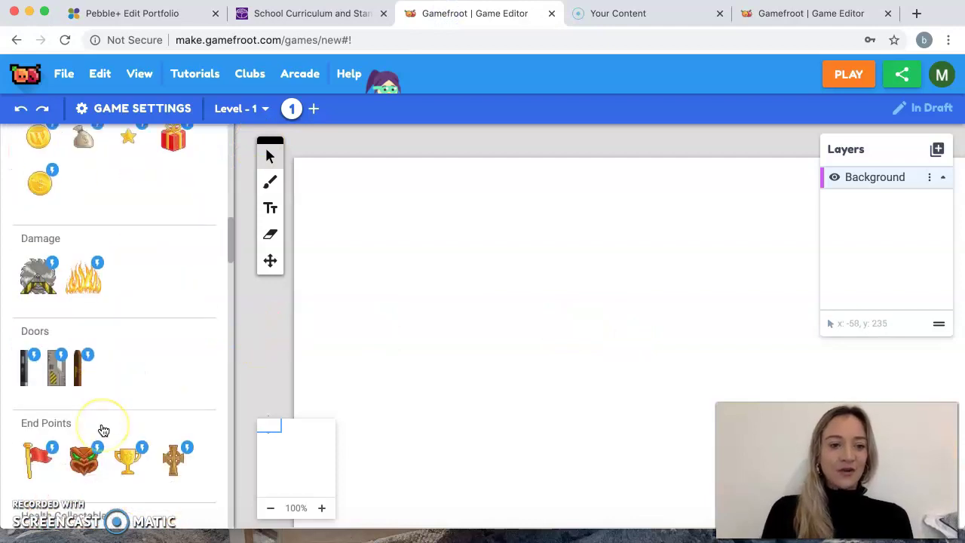
pyautogui.scroll(15, 103, 430)
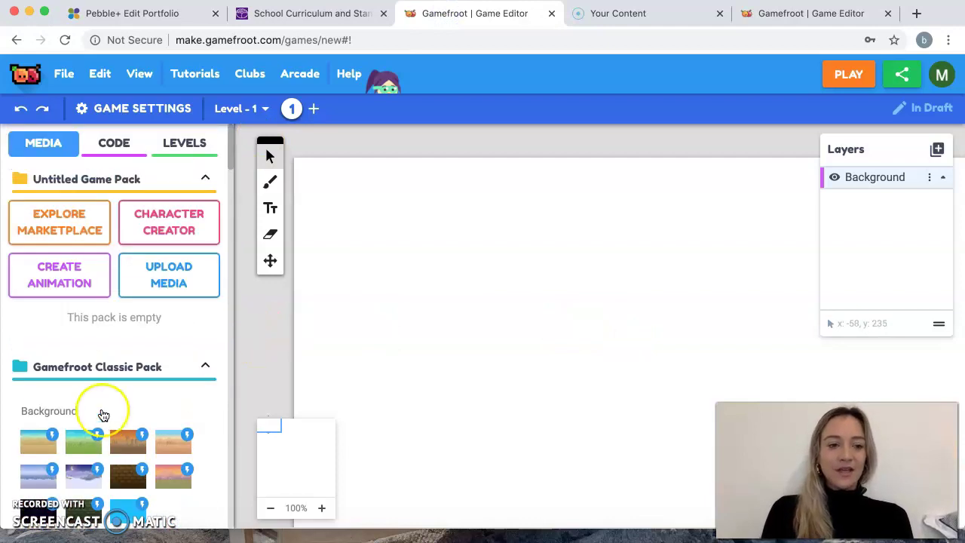
pyautogui.scroll(-2, 103, 415)
pyautogui.click(173, 360)
pyautogui.moveTo(172, 361); pyautogui.dragTo(583, 351)
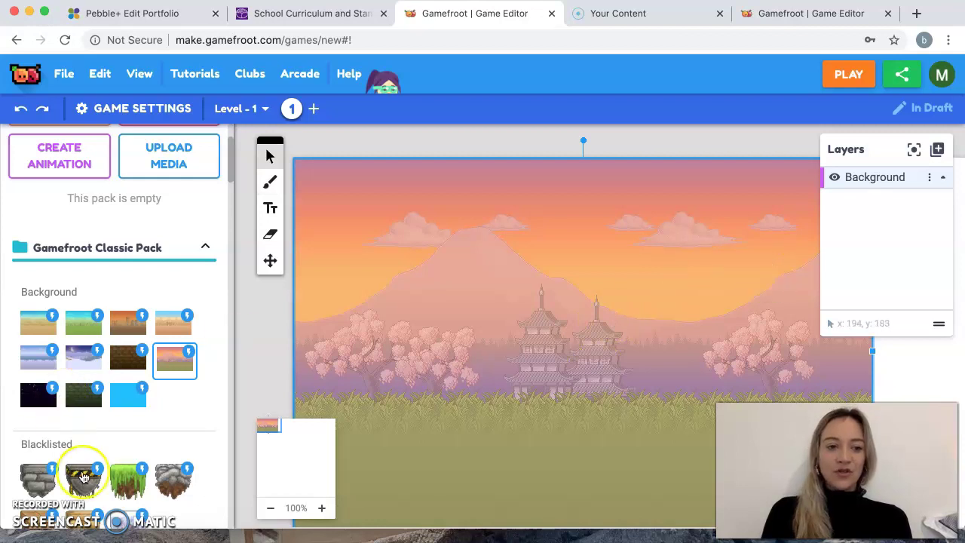
# - Try to paint terrain on the Background layer with the grass terrain brush from the Gamefroot Classic Pack
pyautogui.scroll(-5, 84, 477)
pyautogui.scroll(-10, 84, 478)
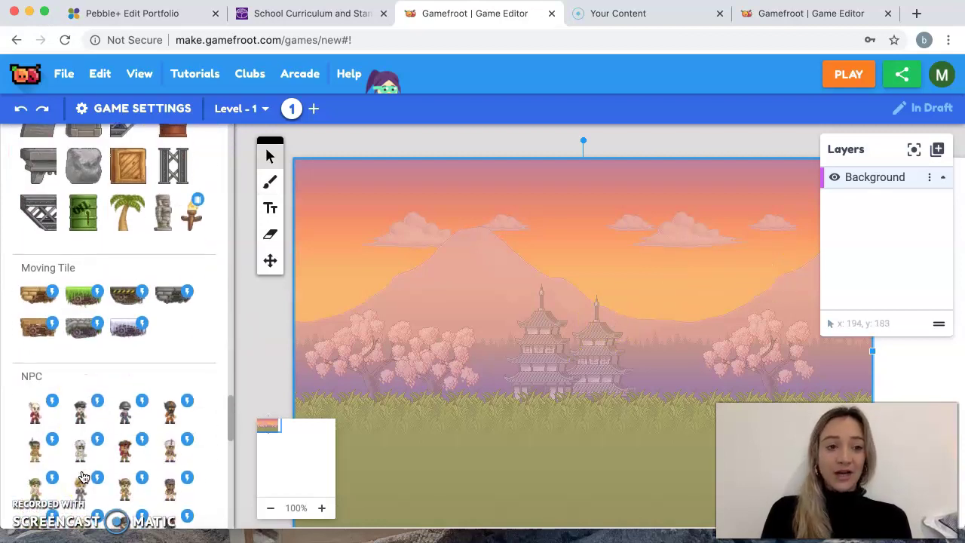
pyautogui.scroll(-2, 84, 478)
pyautogui.scroll(3, 84, 477)
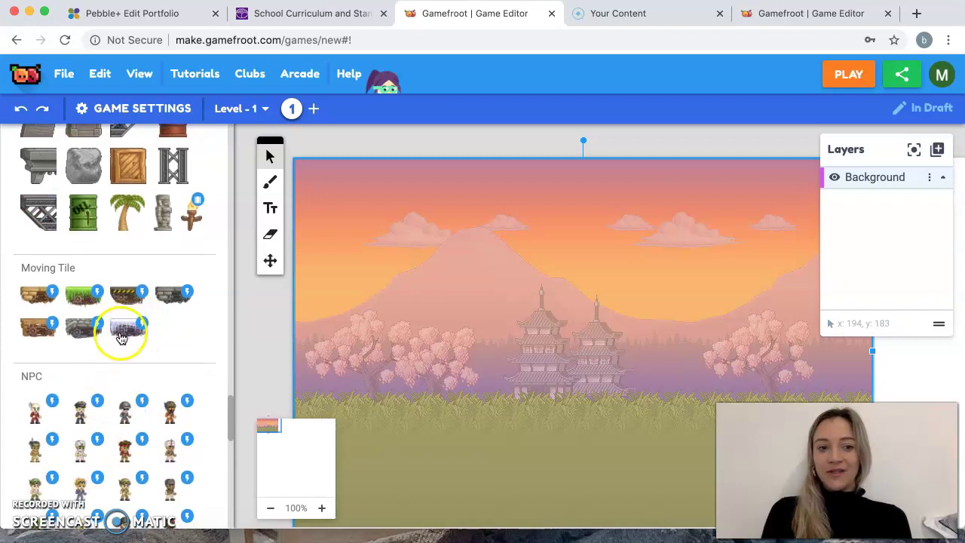
pyautogui.scroll(-8, 133, 340)
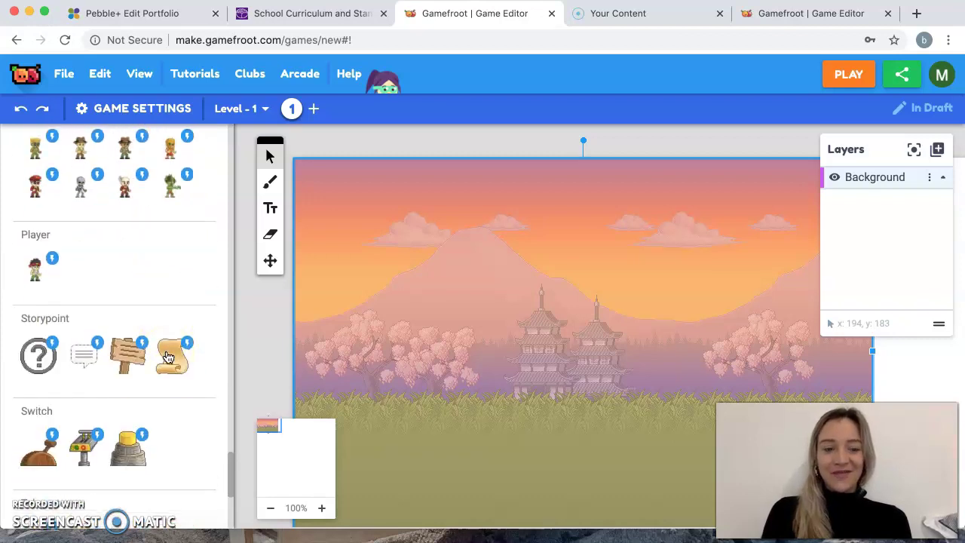
pyautogui.scroll(-3, 161, 355)
pyautogui.click(118, 416)
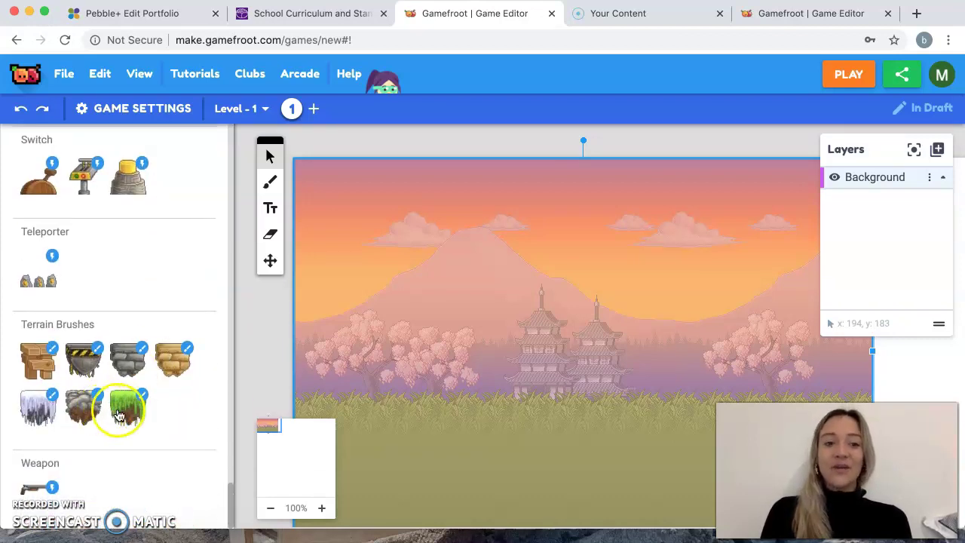
pyautogui.click(119, 412)
pyautogui.click(351, 396)
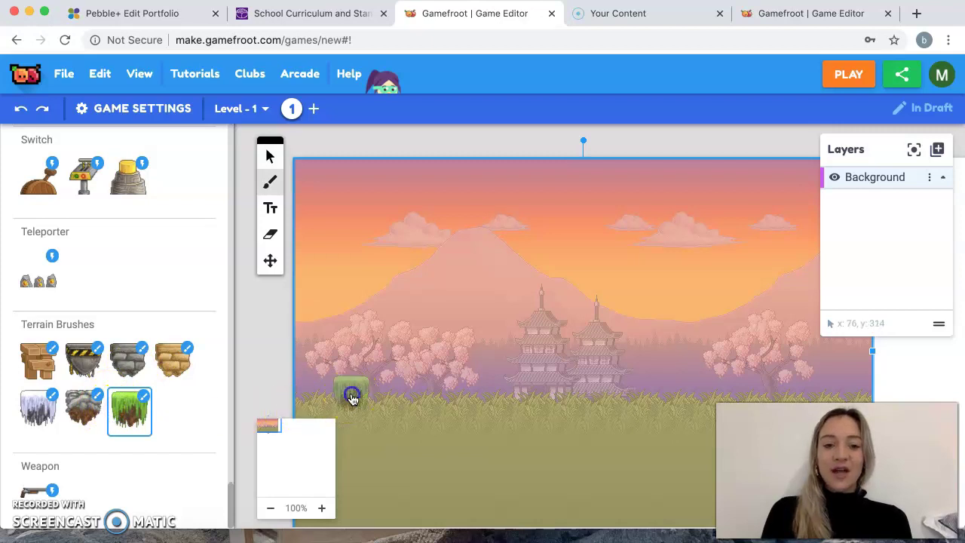
pyautogui.click(447, 347)
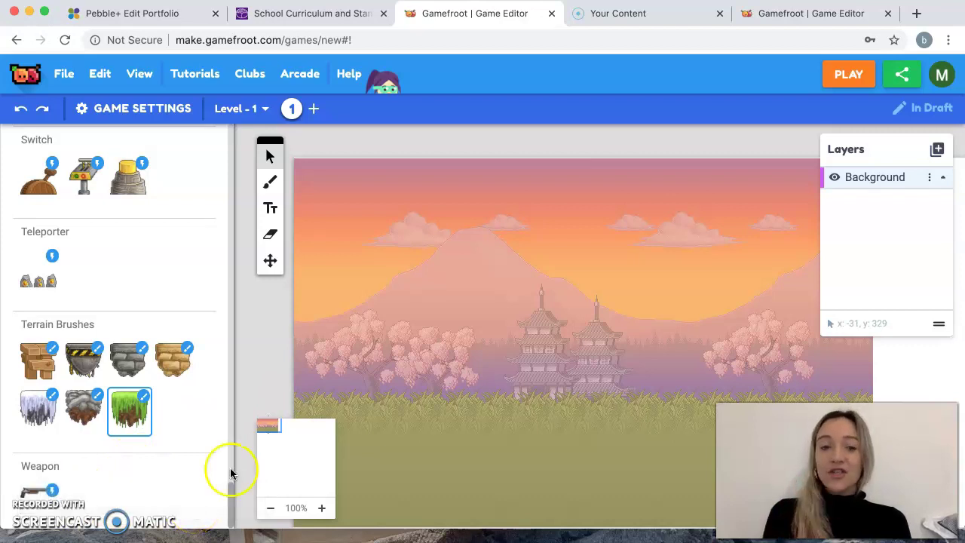
# - Add a tile map layer and paint sandstone brick platforms across the background, with small blocks stepping up past its right edge
pyautogui.click(935, 151)
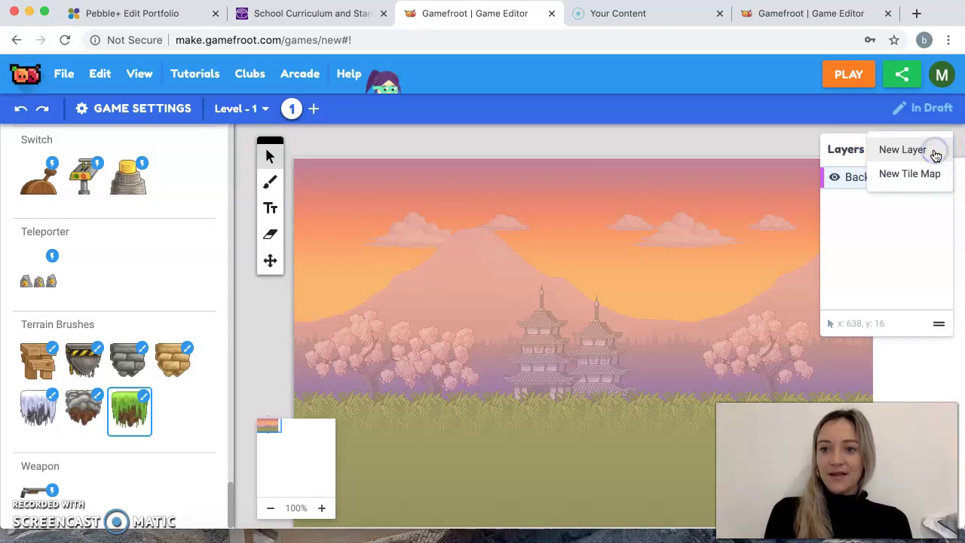
pyautogui.click(916, 173)
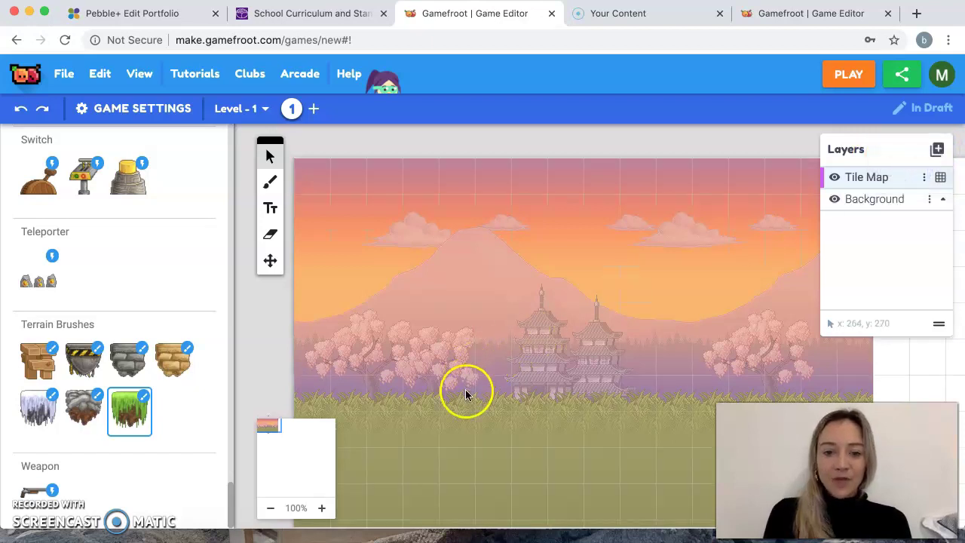
pyautogui.click(270, 260)
pyautogui.moveTo(440, 357); pyautogui.dragTo(427, 339)
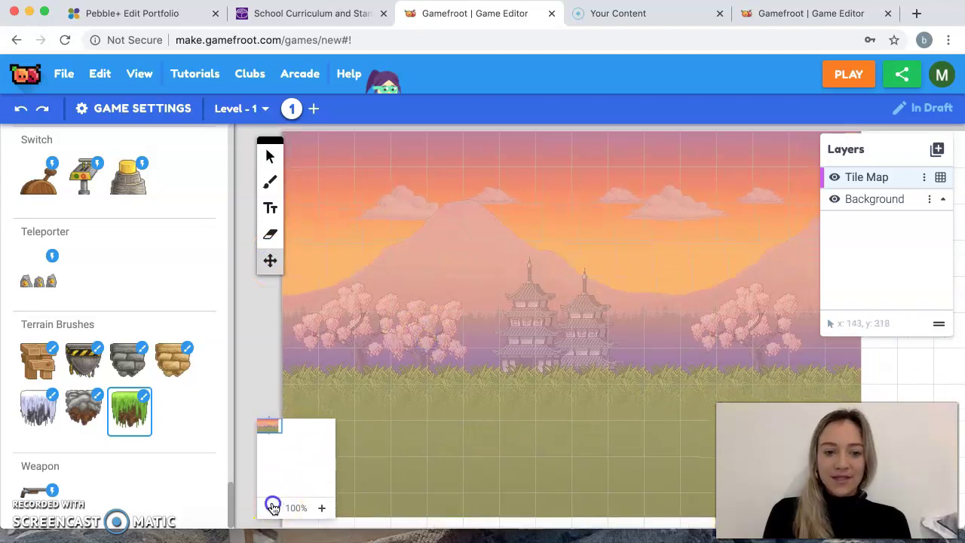
pyautogui.click(272, 507)
pyautogui.moveTo(593, 401); pyautogui.dragTo(511, 370)
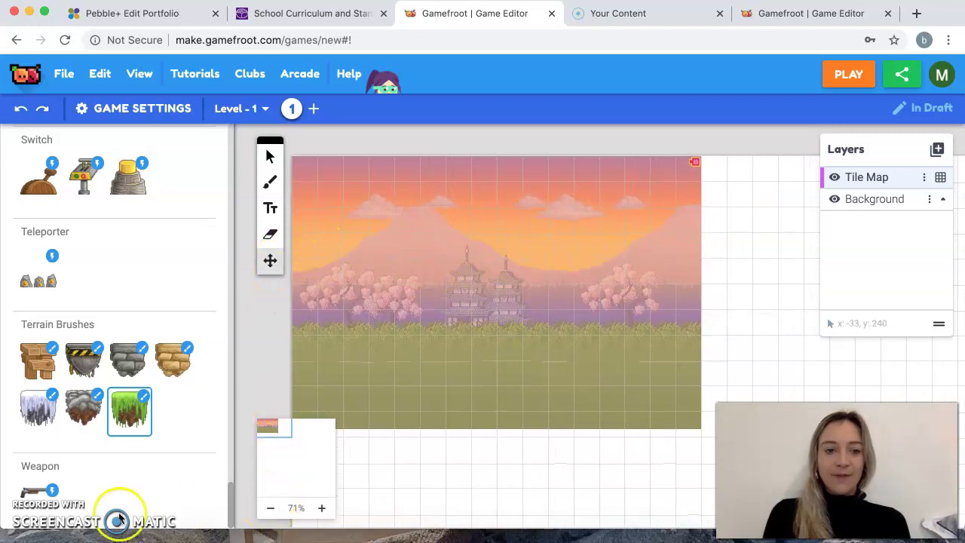
pyautogui.click(169, 376)
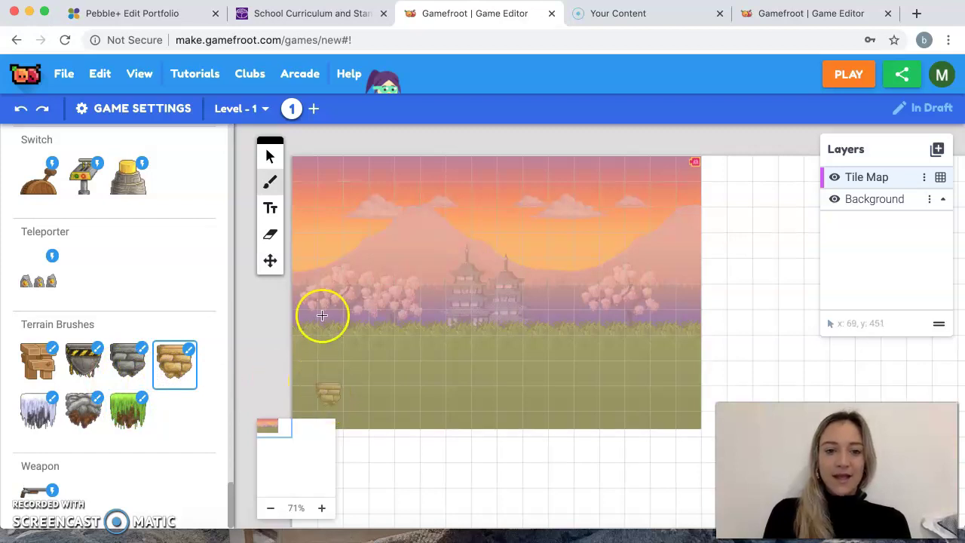
pyautogui.click(306, 276)
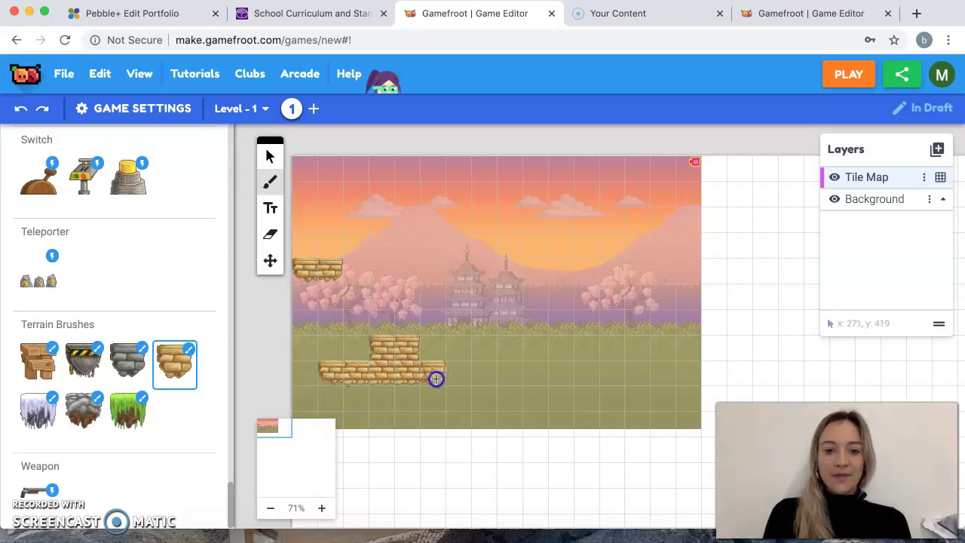
pyautogui.moveTo(478, 375); pyautogui.dragTo(534, 378)
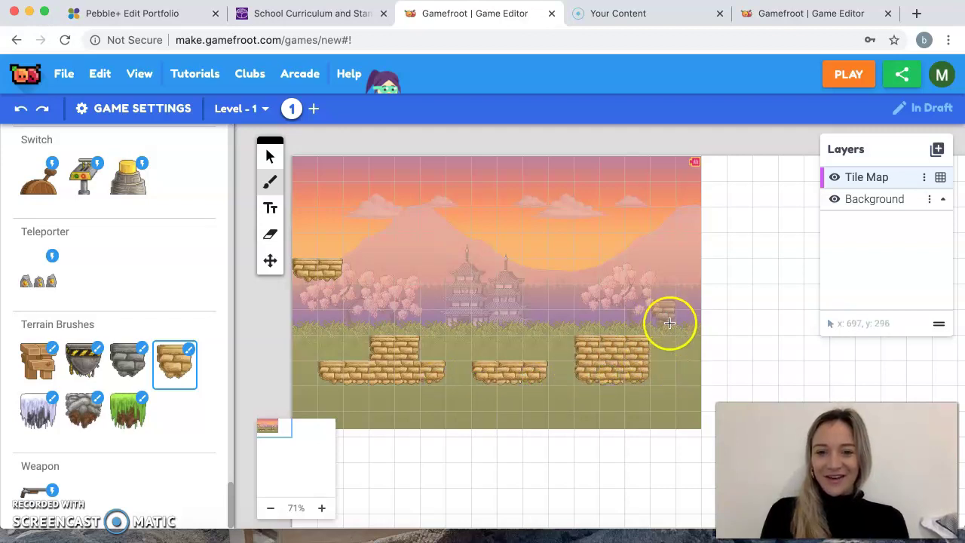
pyautogui.moveTo(695, 305)
pyautogui.mouseDown()
pyautogui.moveTo(689, 301)
pyautogui.moveTo(714, 280)
pyautogui.mouseUp()
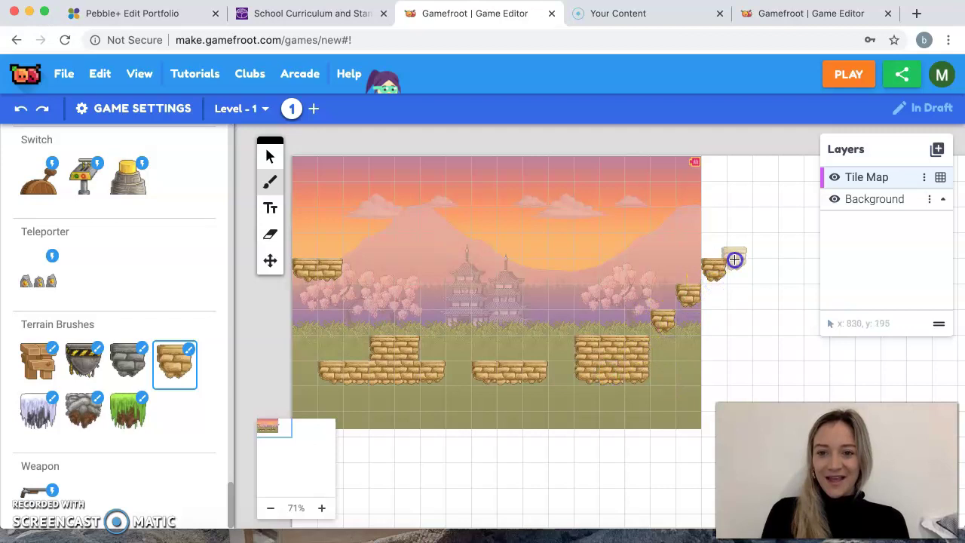
# - Extend the sandstone brick platforms beyond the background with a long ledge and a staircase climbing to a raised two-tile block
pyautogui.click(276, 267)
pyautogui.moveTo(612, 384); pyautogui.dragTo(409, 380)
pyautogui.click(574, 324)
pyautogui.moveTo(558, 295); pyautogui.dragTo(627, 299)
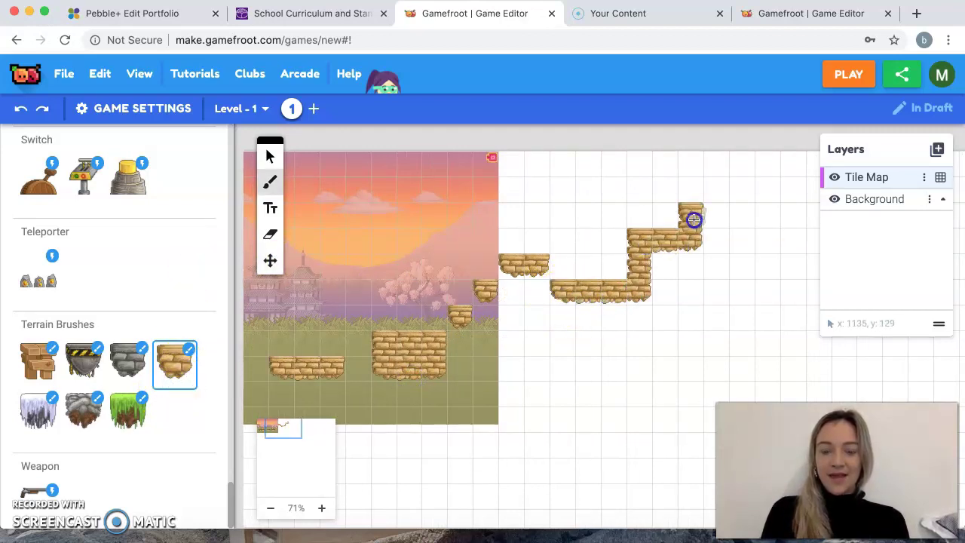
pyautogui.moveTo(720, 223); pyautogui.dragTo(717, 244)
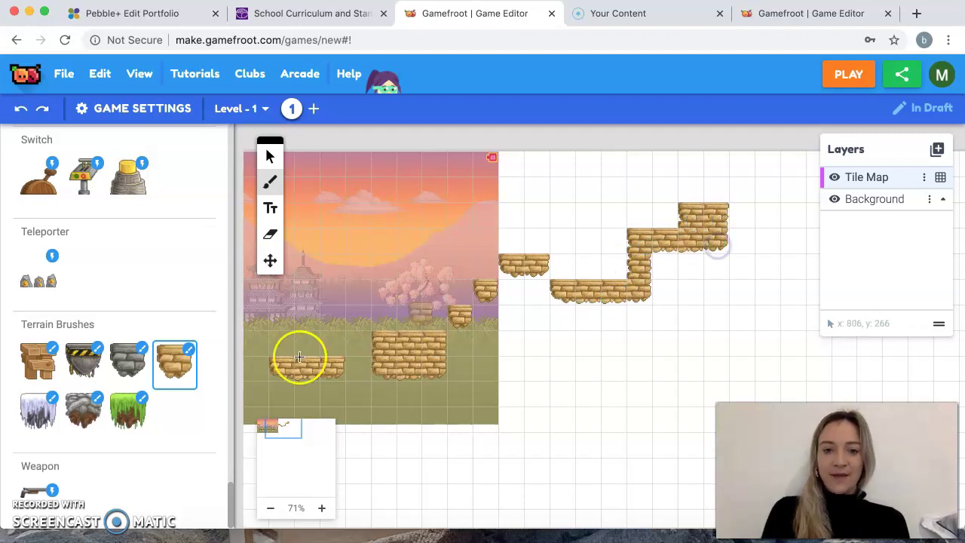
# - Try placing the Gamefroot Classic Pack's player on the Tile Map layer above the leftmost platform, and erase it again
pyautogui.click(268, 260)
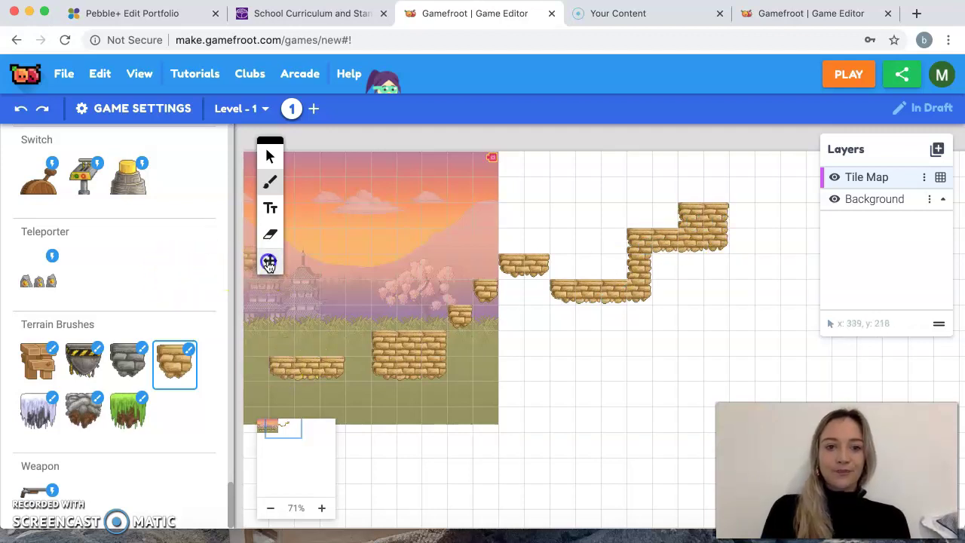
pyautogui.moveTo(393, 343); pyautogui.dragTo(581, 370)
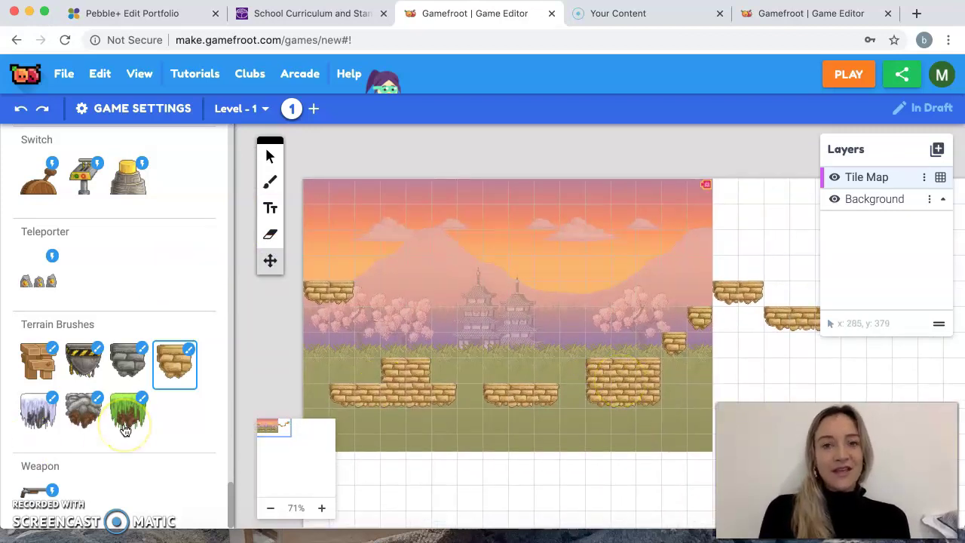
pyautogui.scroll(10, 125, 430)
pyautogui.scroll(-5, 125, 430)
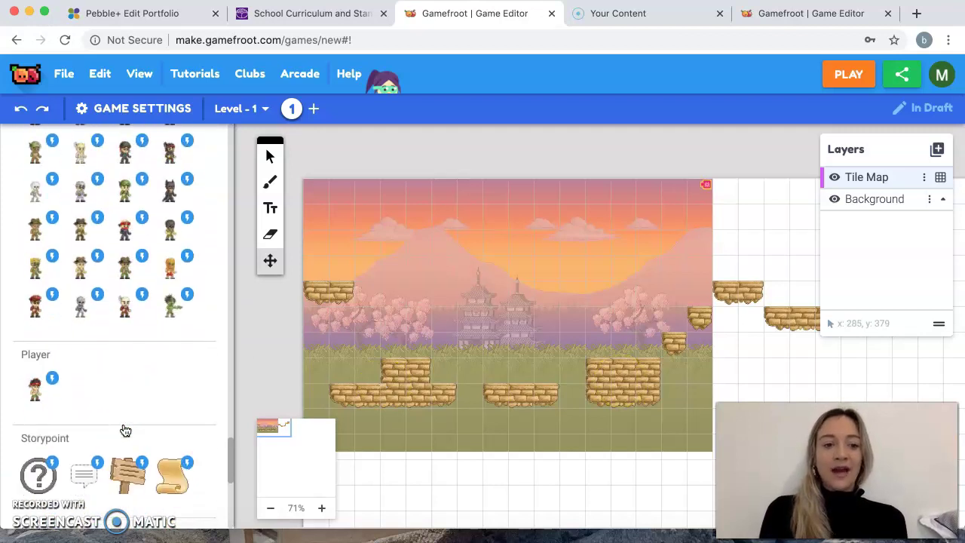
pyautogui.click(36, 354)
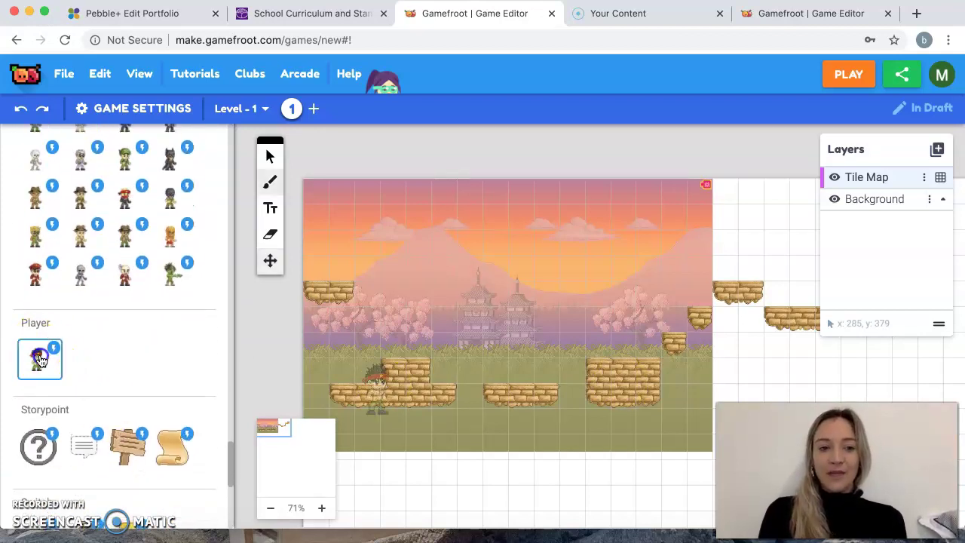
pyautogui.click(334, 247)
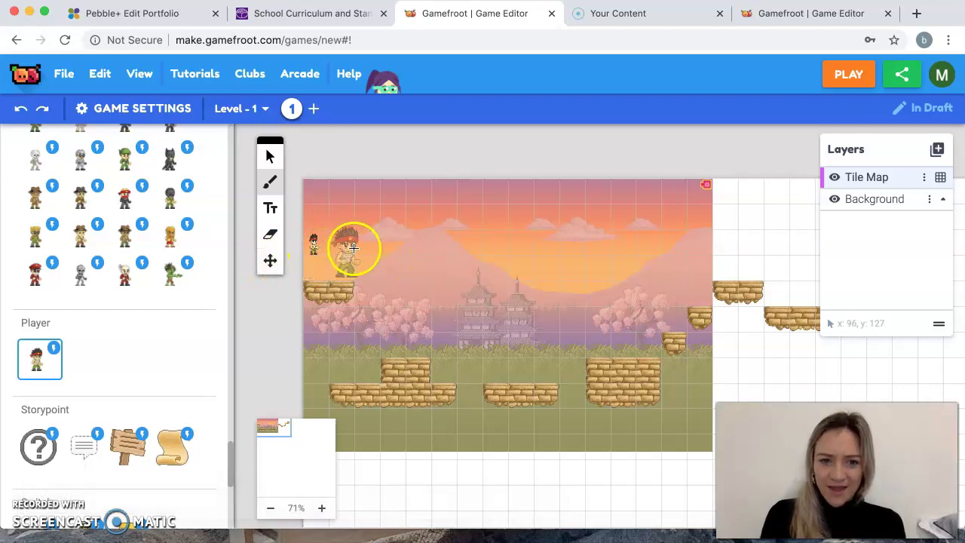
pyautogui.click(271, 236)
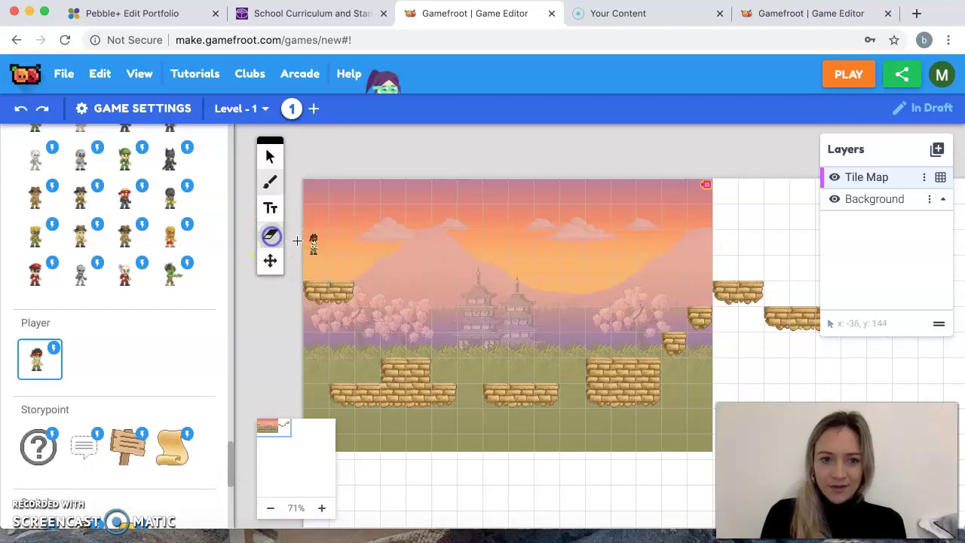
# - Add a new layer named Character and place the Classic Pack's player on it, standing above the leftmost platform
pyautogui.click(937, 151)
pyautogui.click(897, 150)
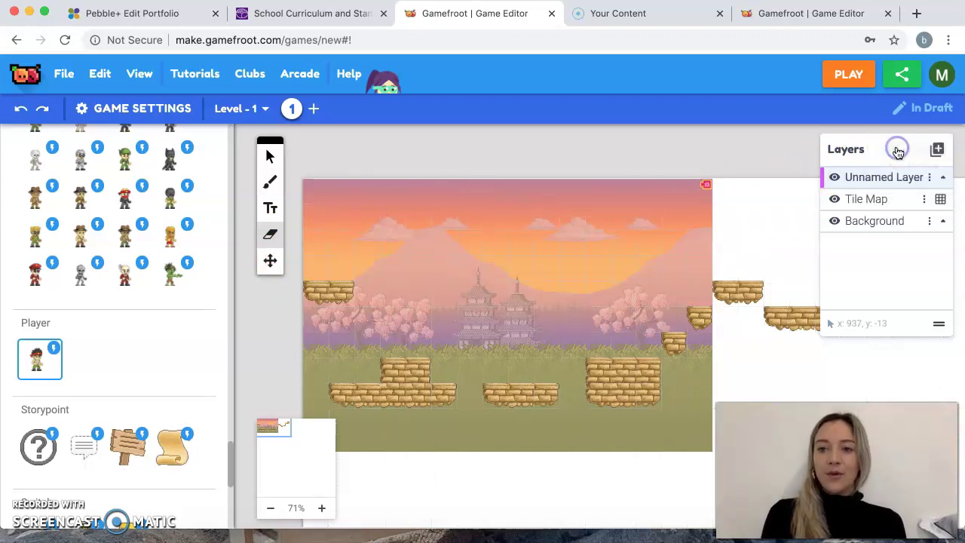
pyautogui.doubleClick(866, 179)
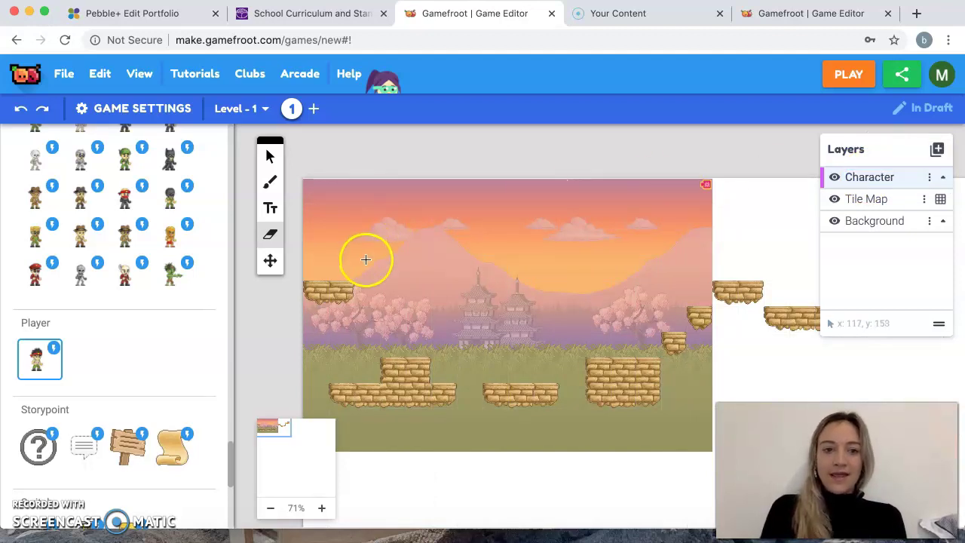
pyautogui.moveTo(41, 350); pyautogui.dragTo(328, 252)
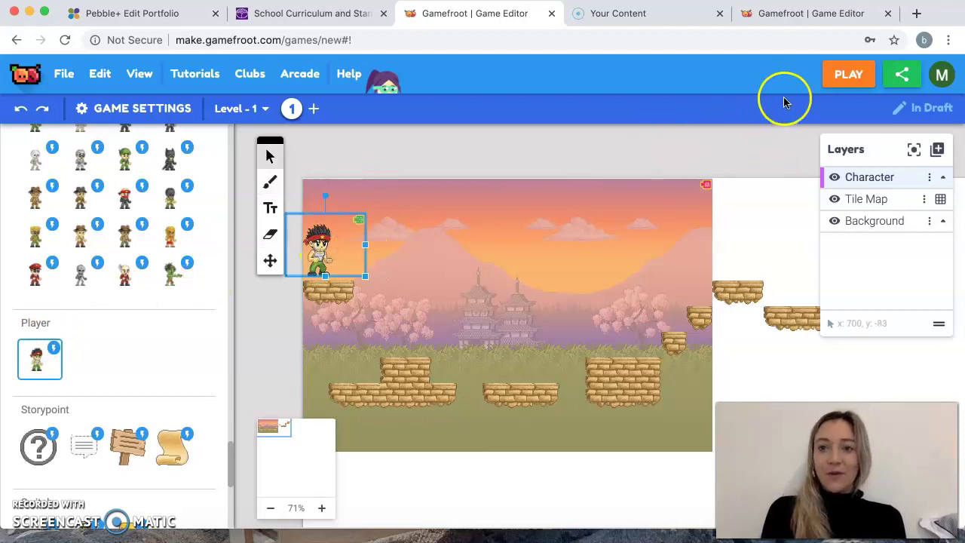
# - Play-test the level by running and jumping the player across the platforms to the raised block and back, and close the preview
pyautogui.click(854, 76)
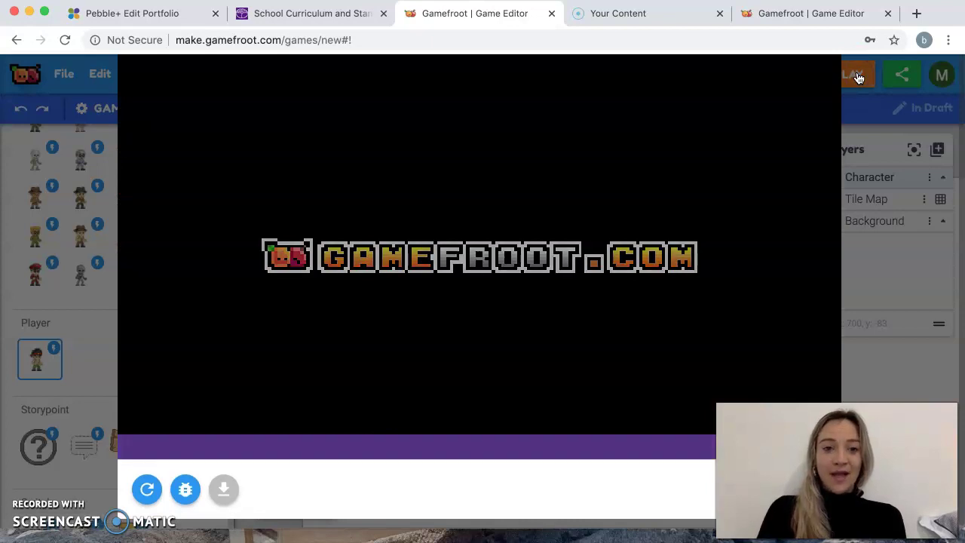
pyautogui.press('Right')
pyautogui.press('Up')
pyautogui.press('Right')
pyautogui.press('Up')
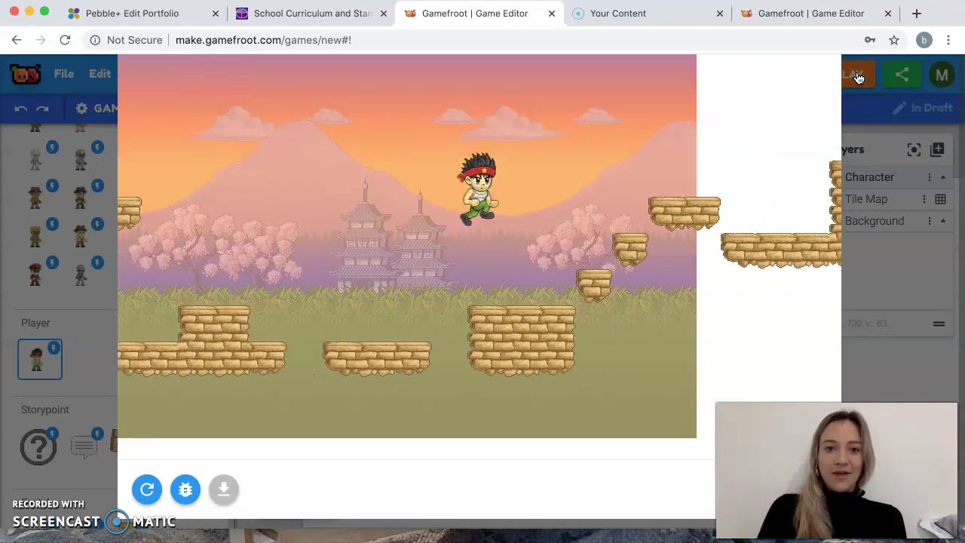
pyautogui.press('Up')
pyautogui.press('Right')
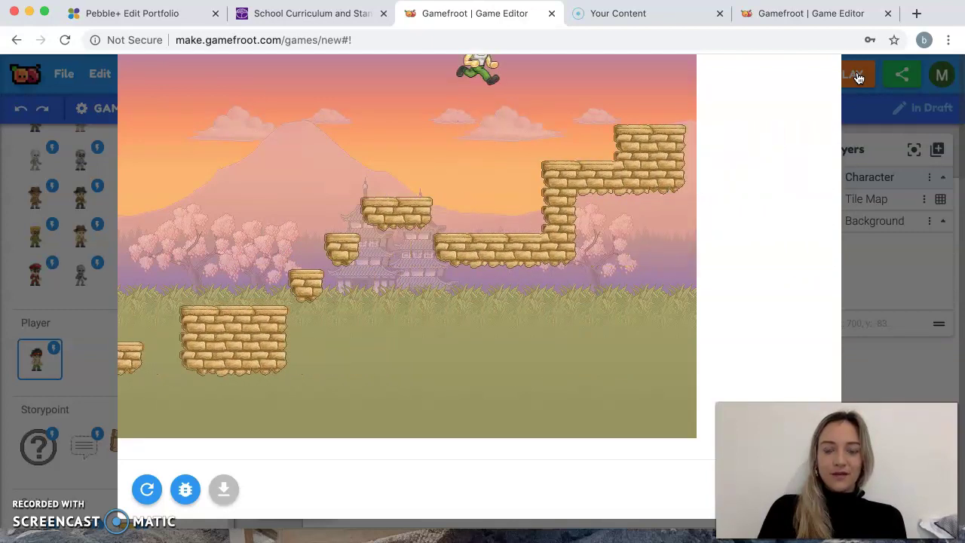
pyautogui.press('Right')
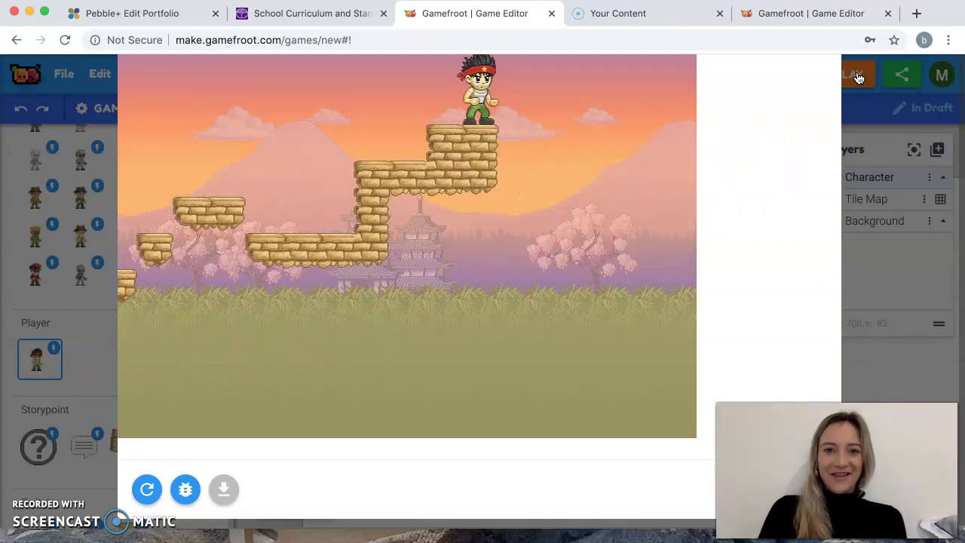
pyautogui.press('Up')
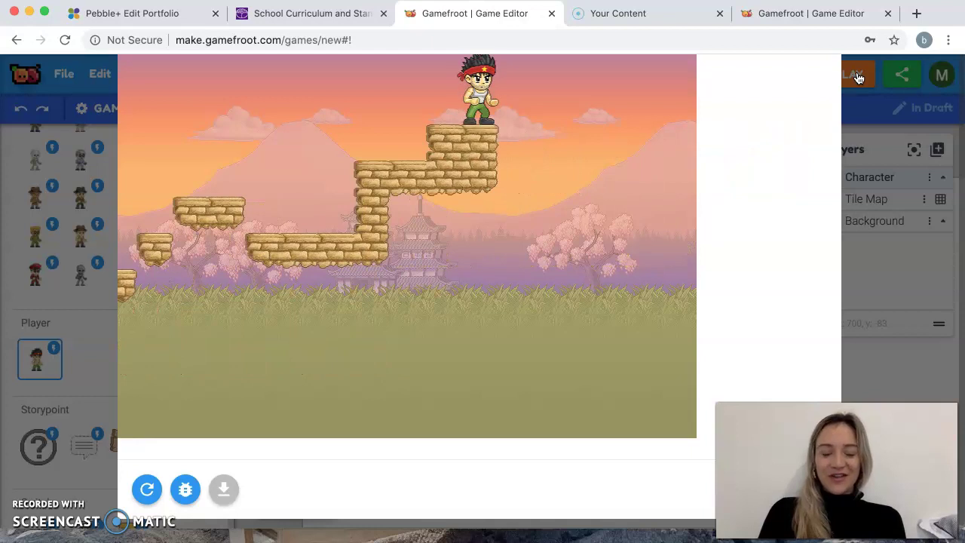
pyautogui.press('Left')
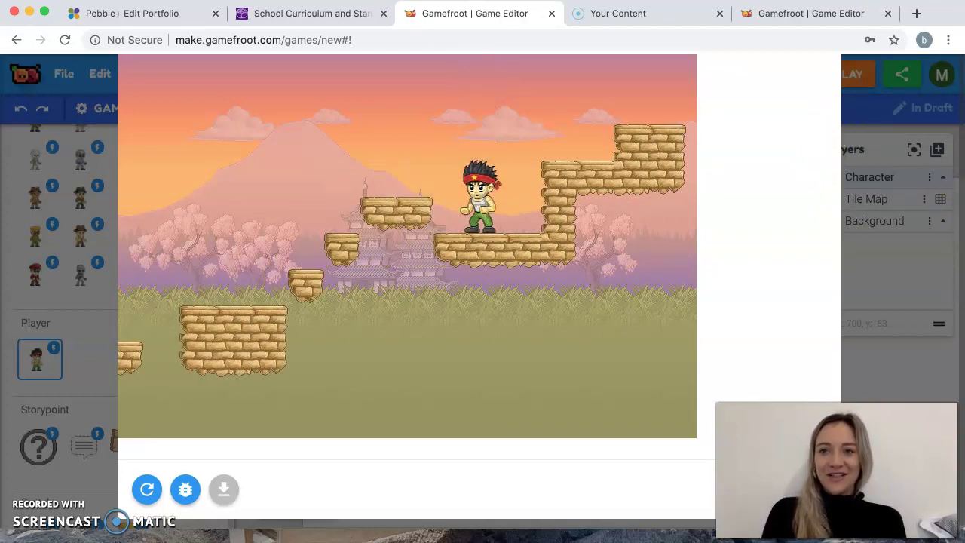
pyautogui.moveTo(941, 11)
pyautogui.mouseDown()
pyautogui.moveTo(812, 13)
pyautogui.moveTo(950, 17)
pyautogui.mouseUp()
pyautogui.click(681, 489)
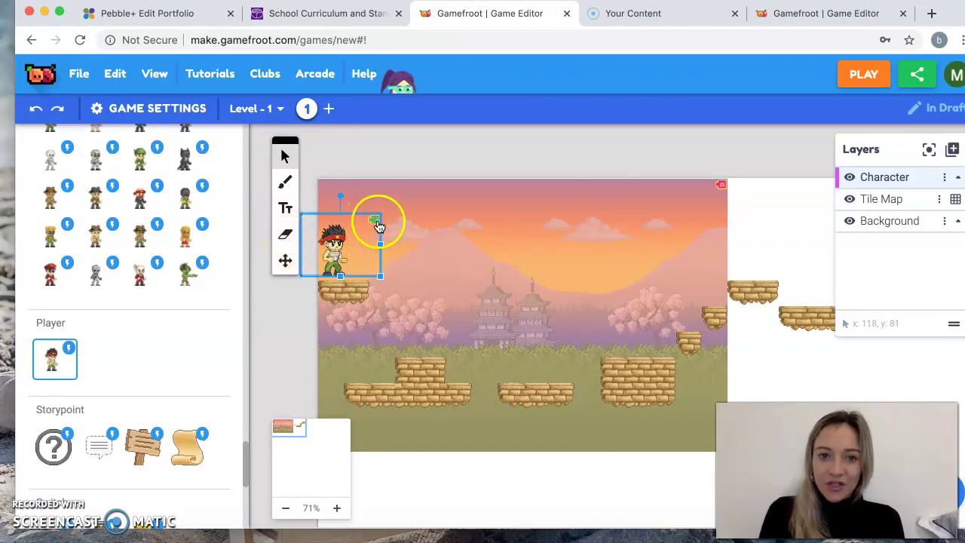
# - Erase the Classic Pack player from the Character layer
pyautogui.click(284, 235)
pyautogui.click(337, 253)
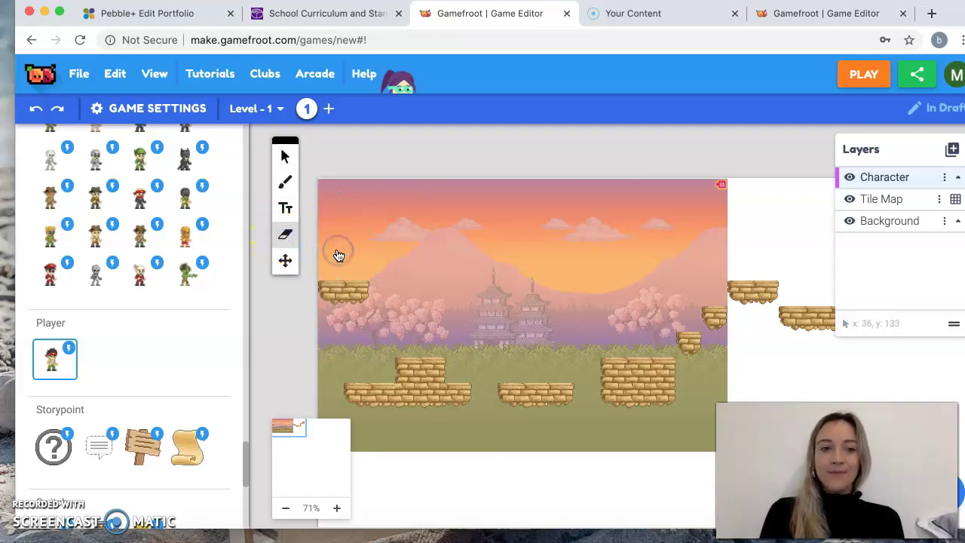
# - Start a custom character in the Character Creator, giving its head a pale face, blue eyes and the red peaked cap
pyautogui.scroll(15, 169, 306)
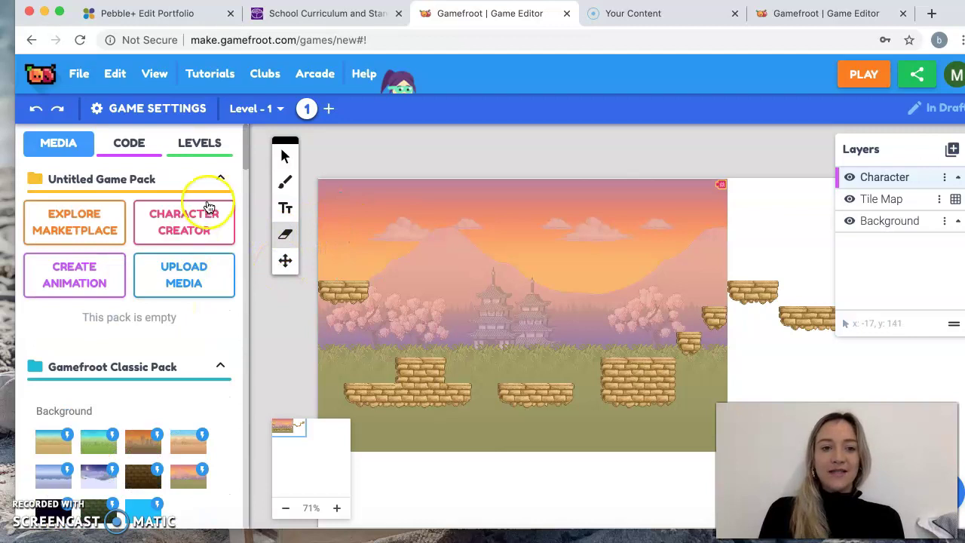
pyautogui.click(181, 223)
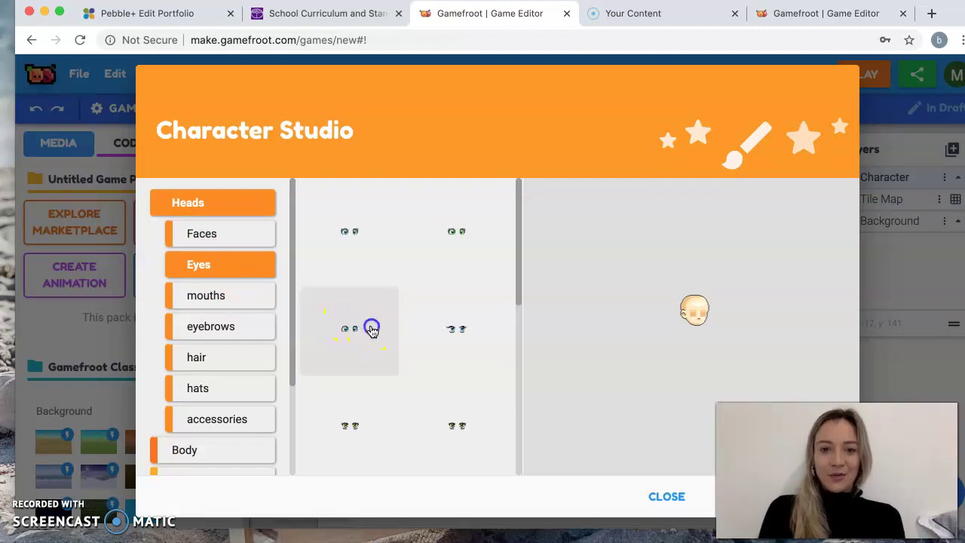
pyautogui.scroll(-3, 234, 329)
pyautogui.click(234, 297)
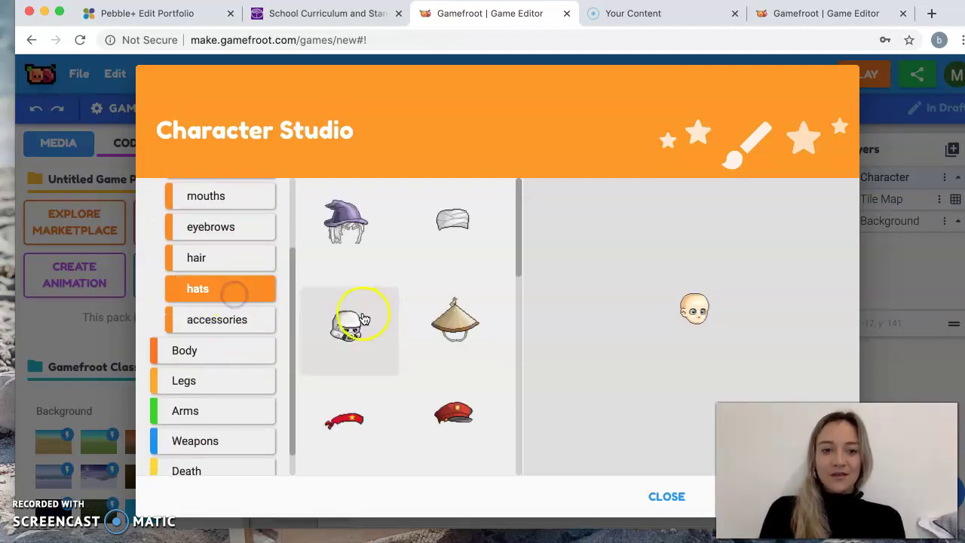
pyautogui.click(362, 317)
pyautogui.click(420, 410)
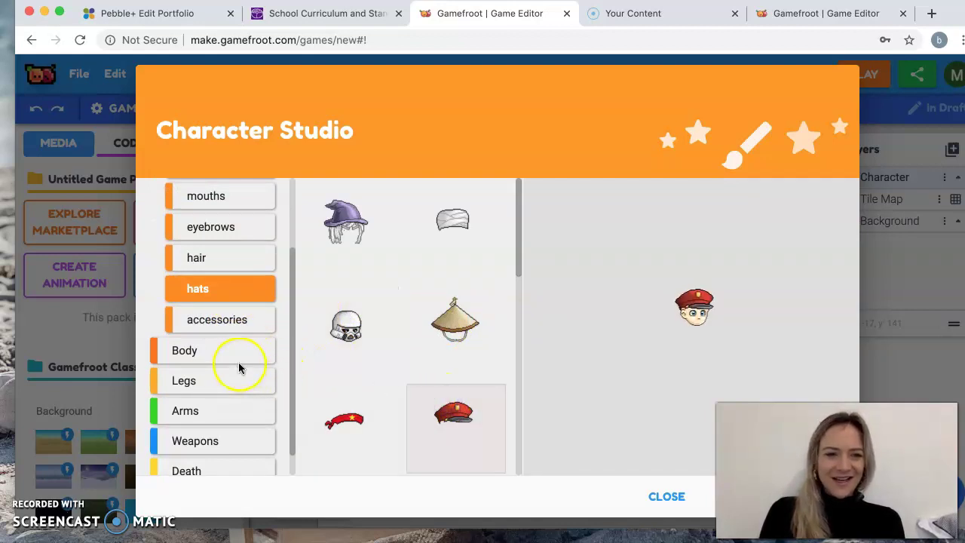
# - Give the custom character a light-skinned bare torso and grey robotic legs, and save the character
pyautogui.click(239, 357)
pyautogui.click(449, 349)
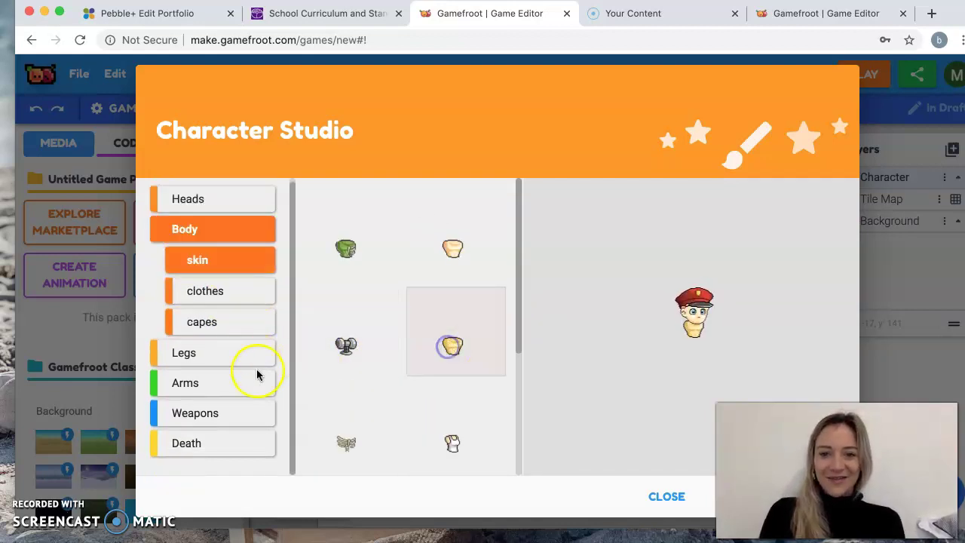
pyautogui.click(233, 354)
pyautogui.click(373, 367)
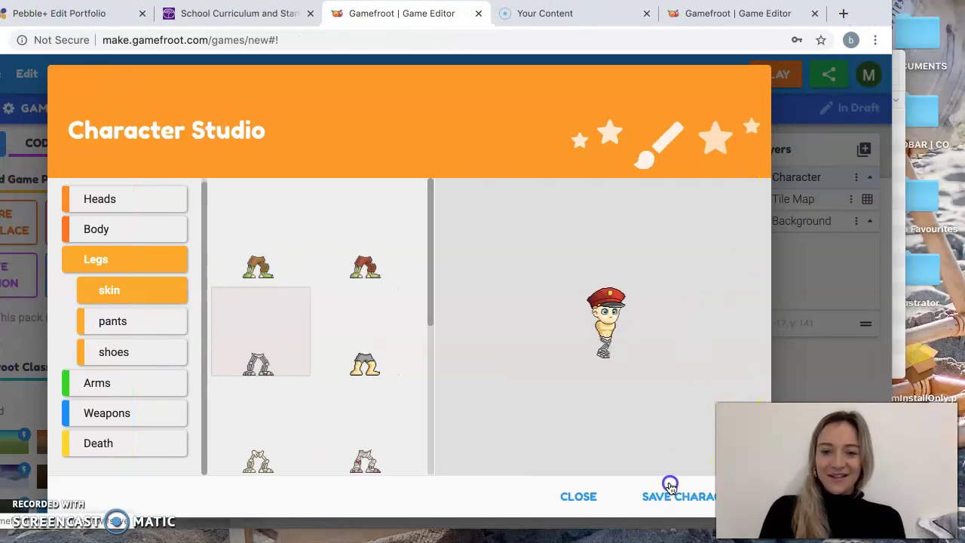
pyautogui.click(733, 495)
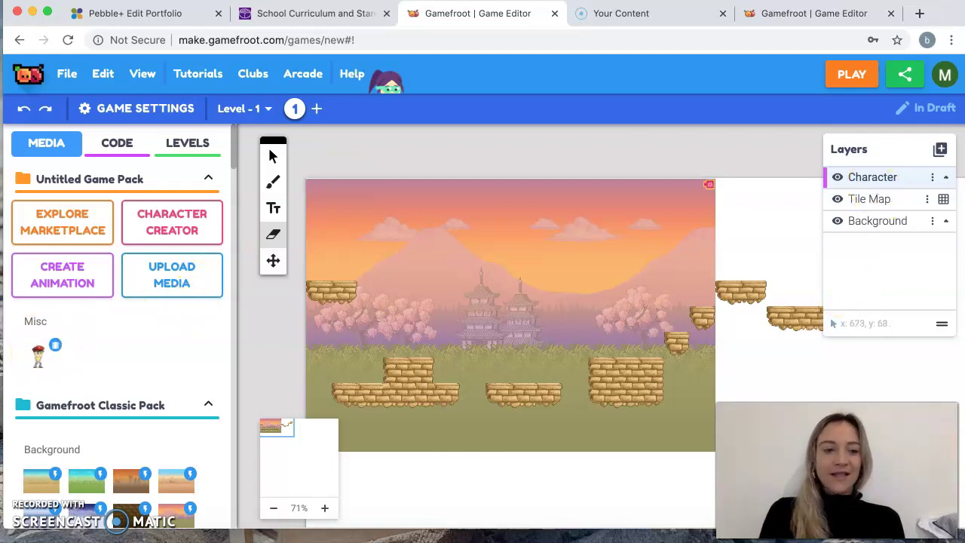
# - Place the red-capped custom character on the Character layer above the leftmost platform and check it in a play preview
pyautogui.click(37, 355)
pyautogui.click(336, 246)
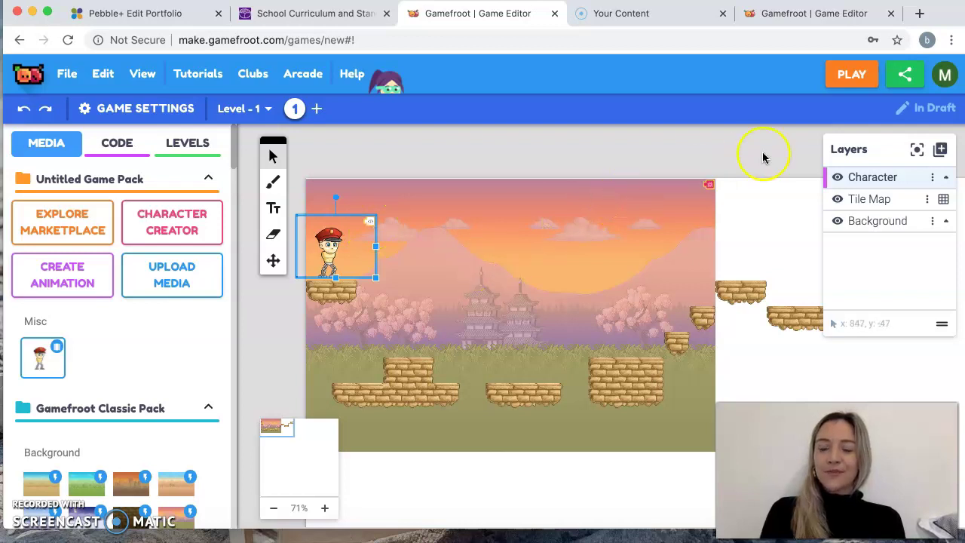
pyautogui.click(853, 78)
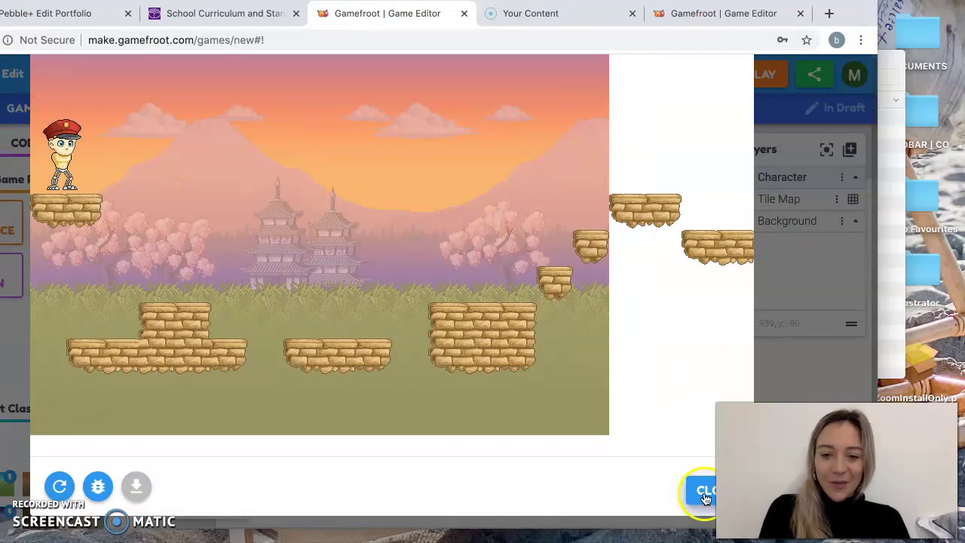
pyautogui.click(738, 493)
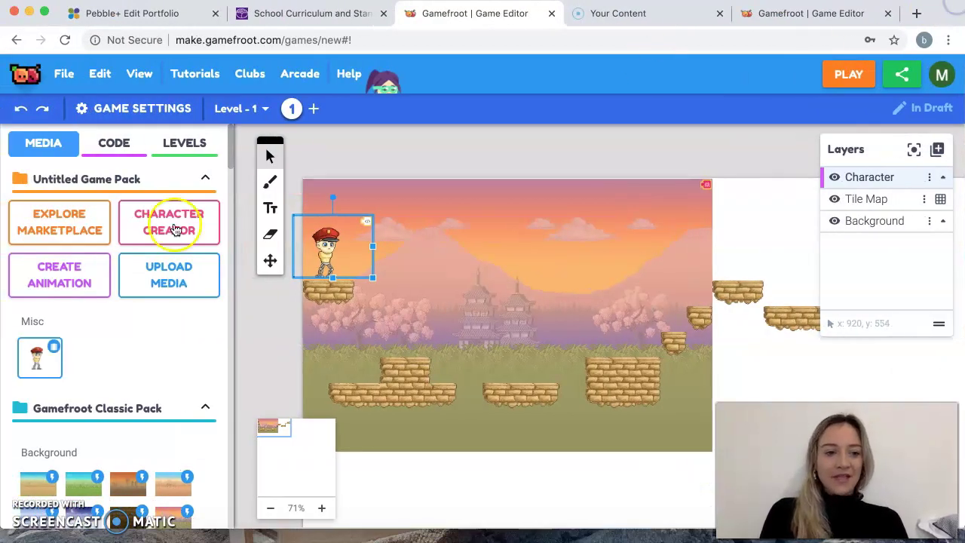
# - Attach the Classic Platform Player script from the Gamefroot Classic Pack to the custom character
pyautogui.click(111, 145)
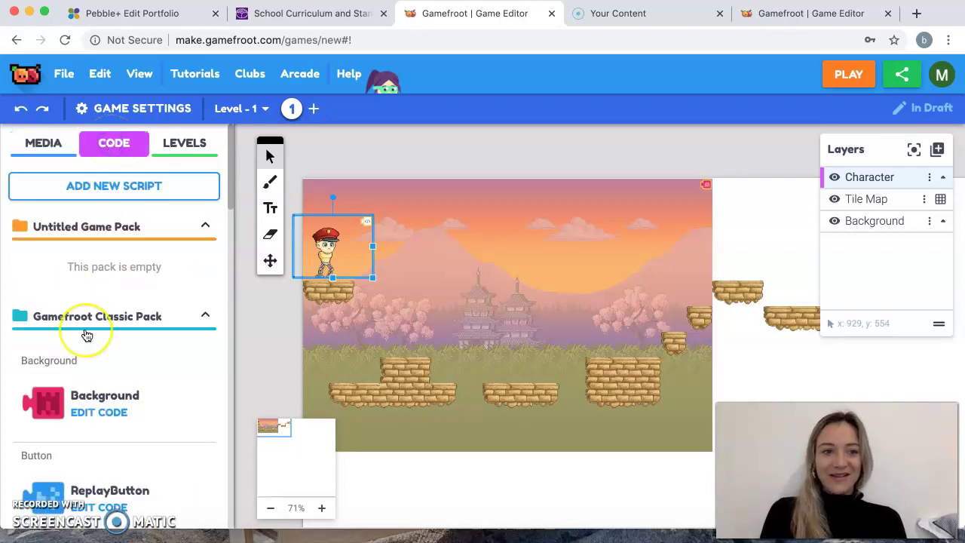
pyautogui.scroll(-5, 86, 334)
pyautogui.scroll(-7, 86, 334)
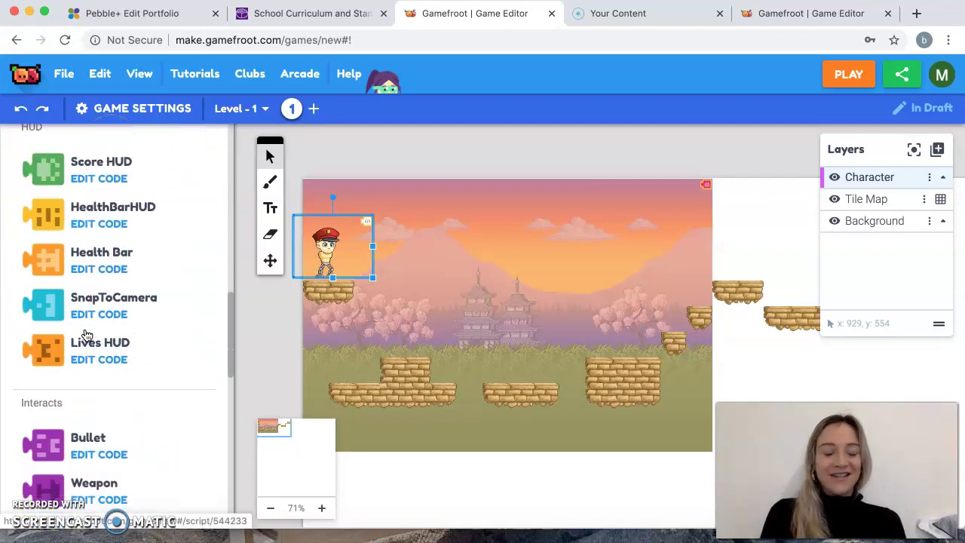
pyautogui.scroll(-3, 86, 334)
pyautogui.scroll(9, 86, 335)
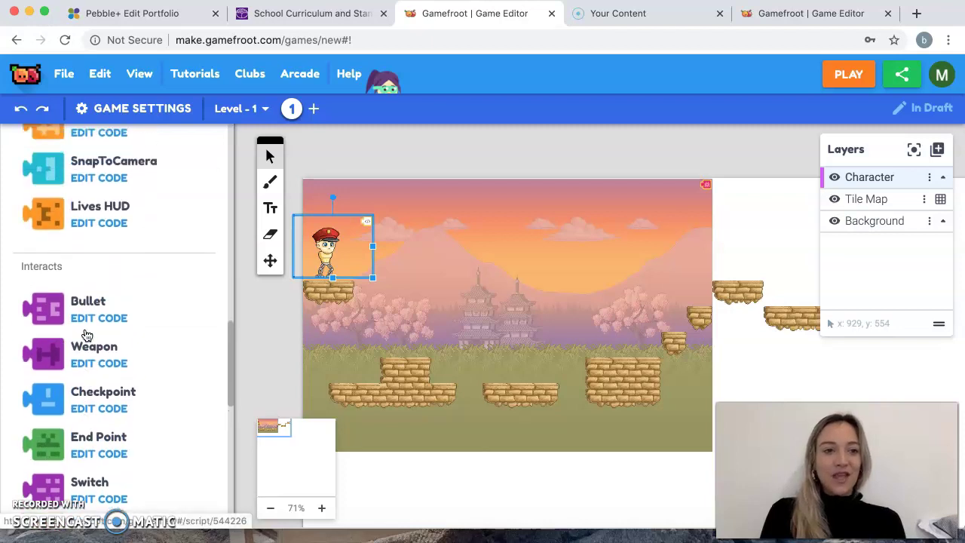
pyautogui.scroll(3, 86, 335)
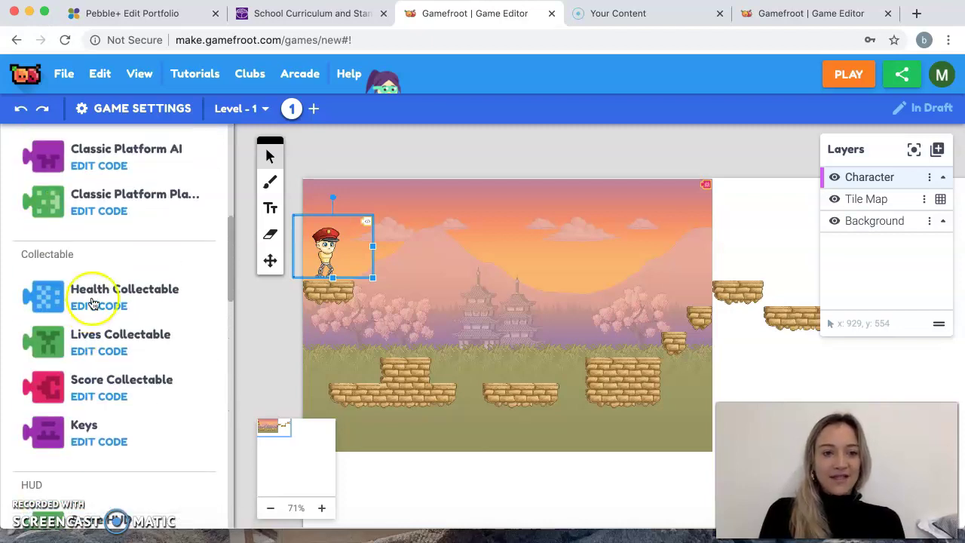
pyautogui.scroll(3, 92, 303)
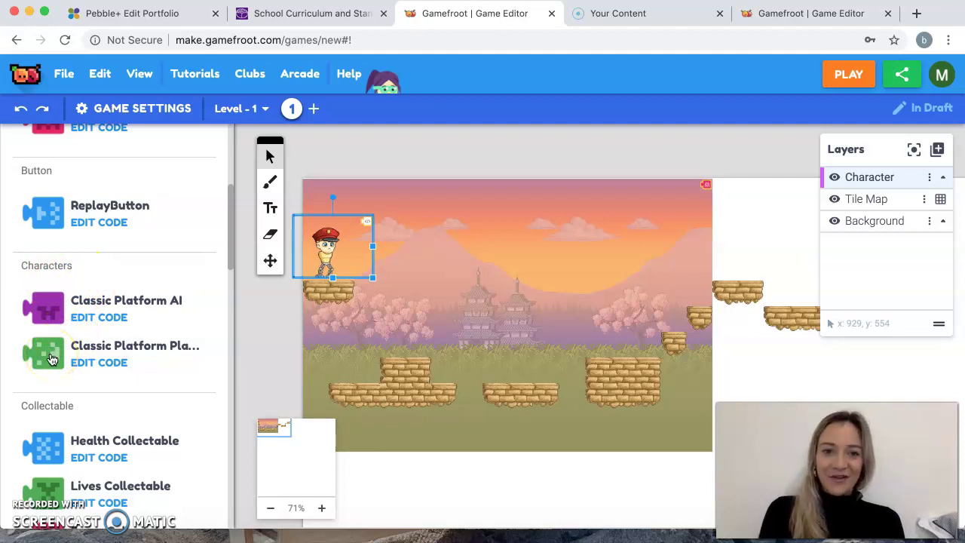
pyautogui.moveTo(50, 358); pyautogui.dragTo(328, 240)
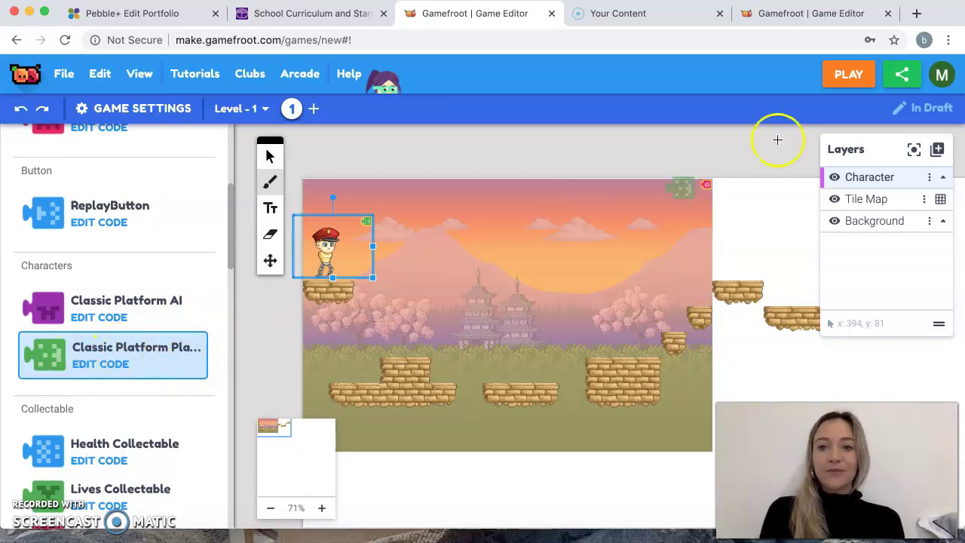
# - Play-test level 1 by running and jumping the red-capped character across the platforms to the highest structure, and close the preview
pyautogui.click(849, 75)
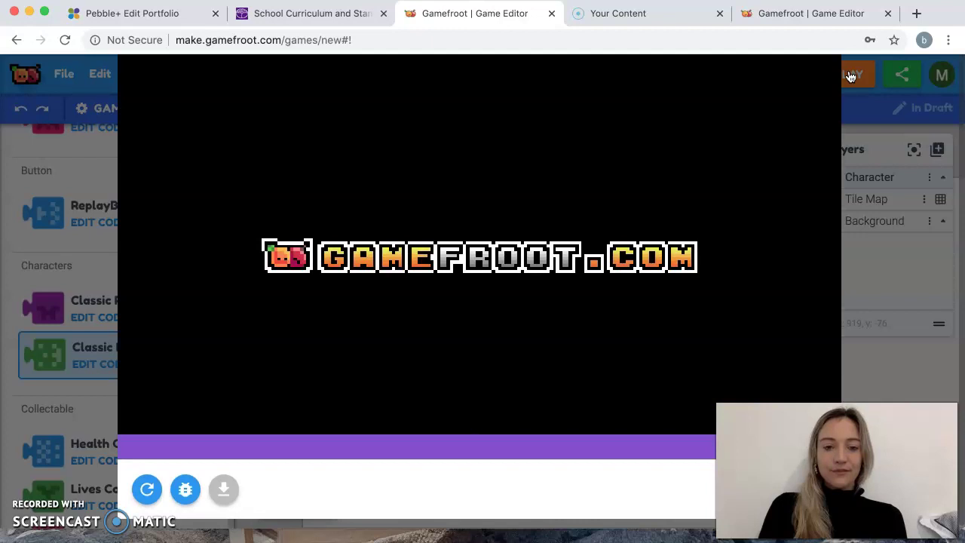
pyautogui.press('Right')
pyautogui.press('Up')
pyautogui.press('Right')
pyautogui.press('Up')
pyautogui.press('Right')
pyautogui.press('Up')
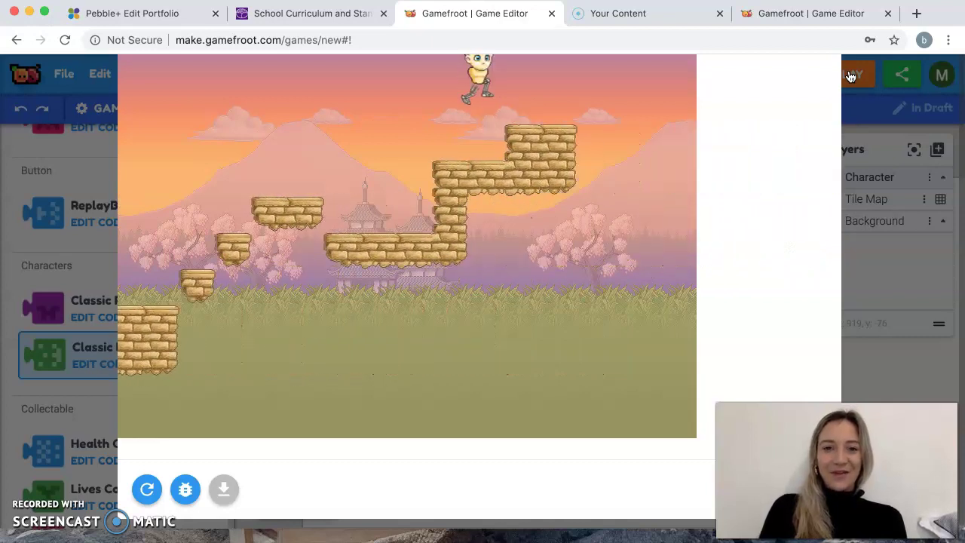
pyautogui.press('Right')
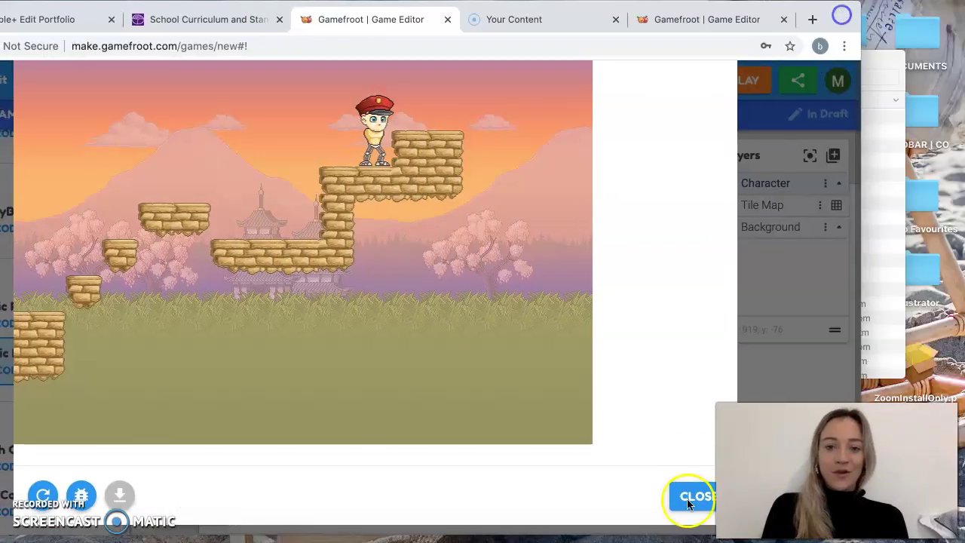
pyautogui.click(692, 498)
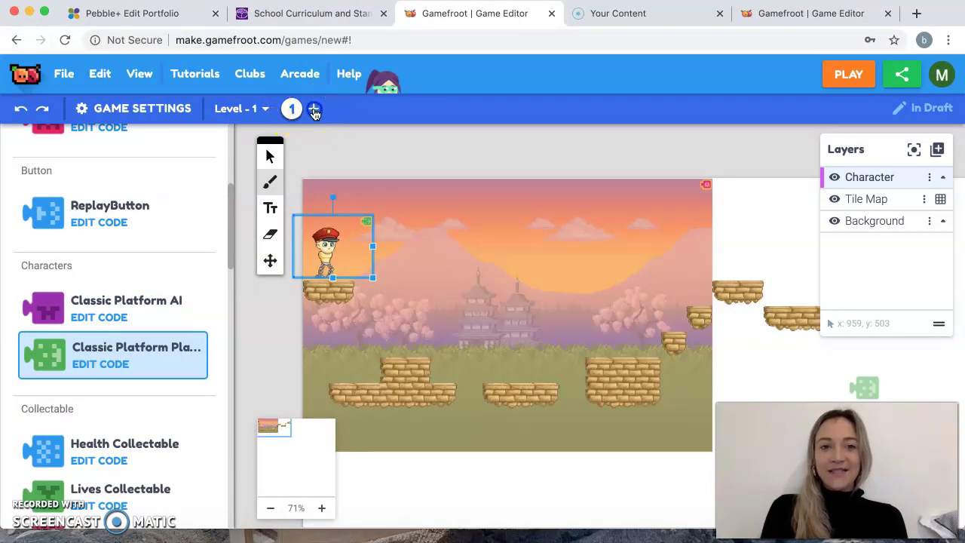
# - Add a second level and place the text "End game - Well done" on its blank canvas
pyautogui.click(315, 110)
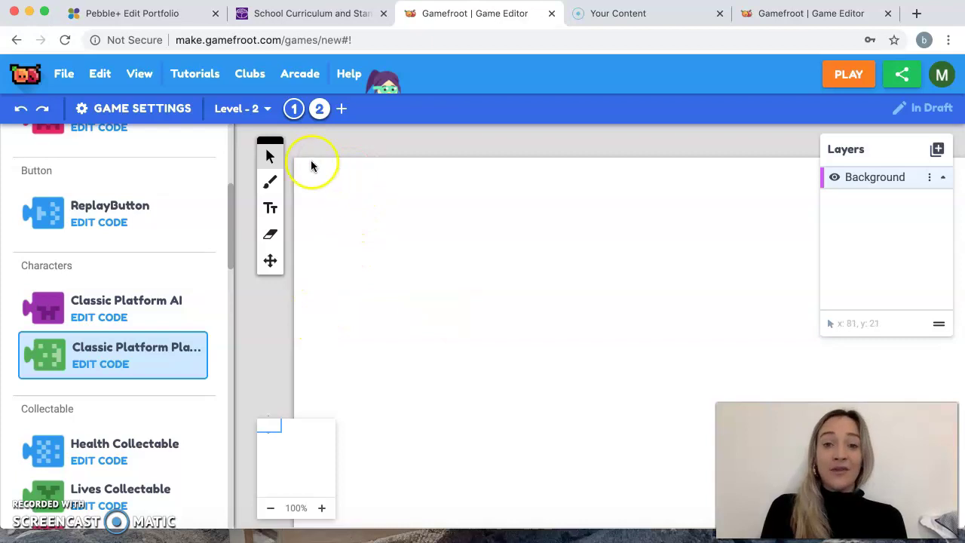
pyautogui.scroll(5, 172, 237)
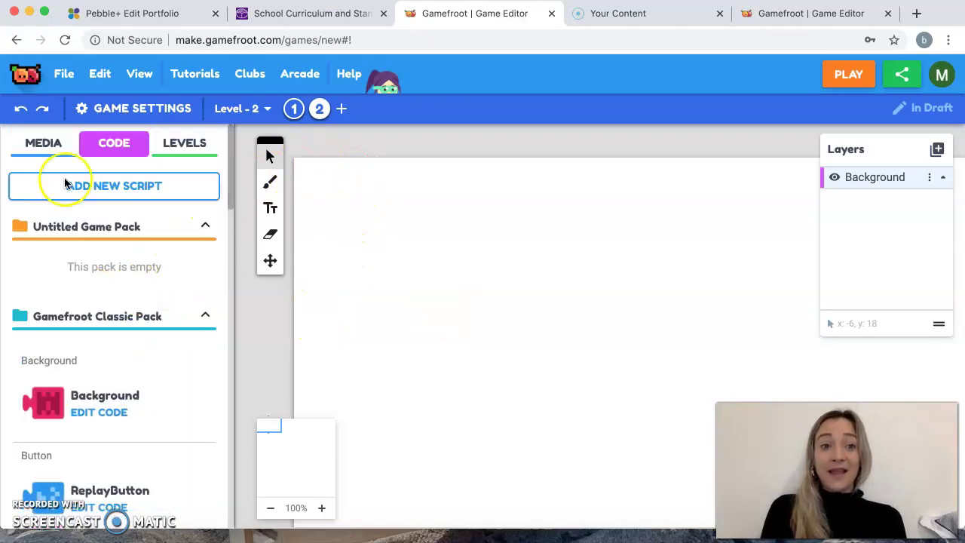
pyautogui.click(41, 142)
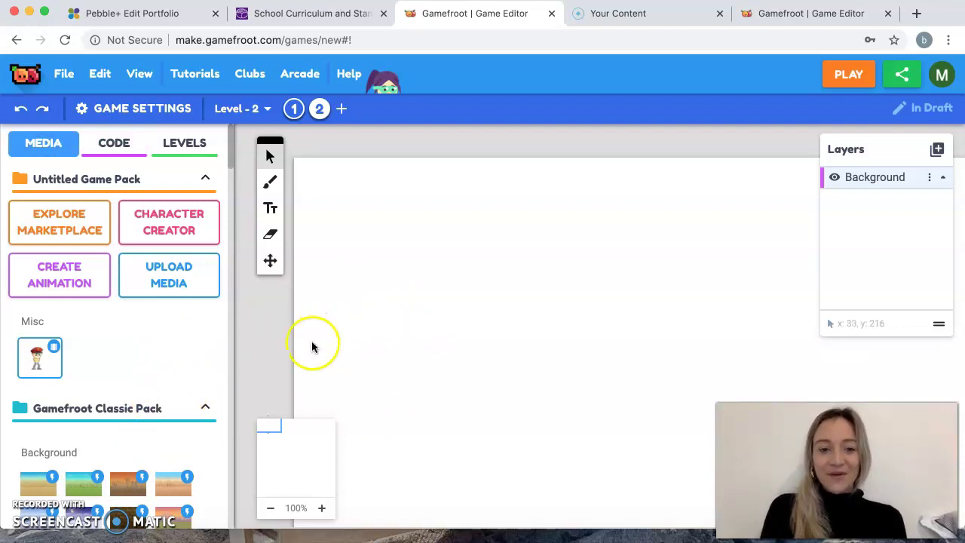
pyautogui.click(270, 209)
pyautogui.click(483, 352)
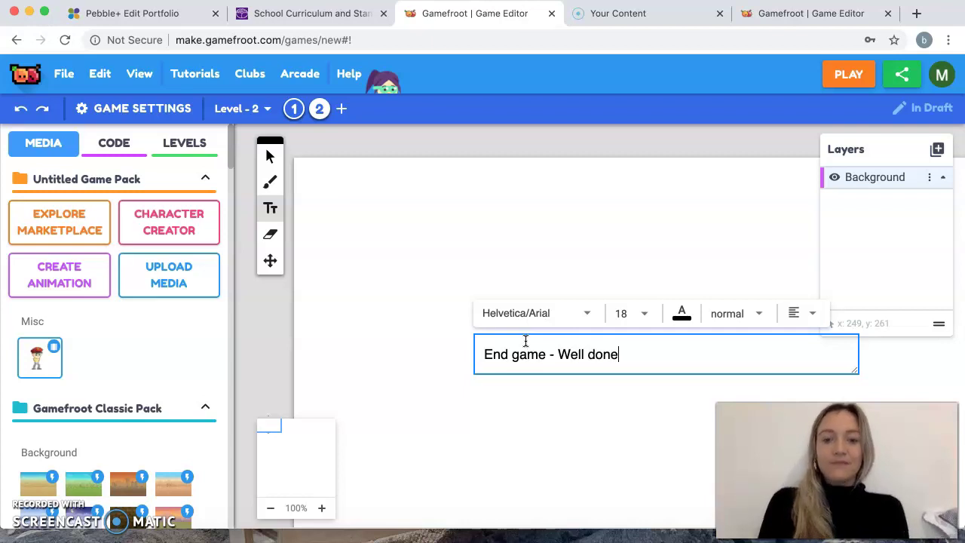
pyautogui.click(687, 280)
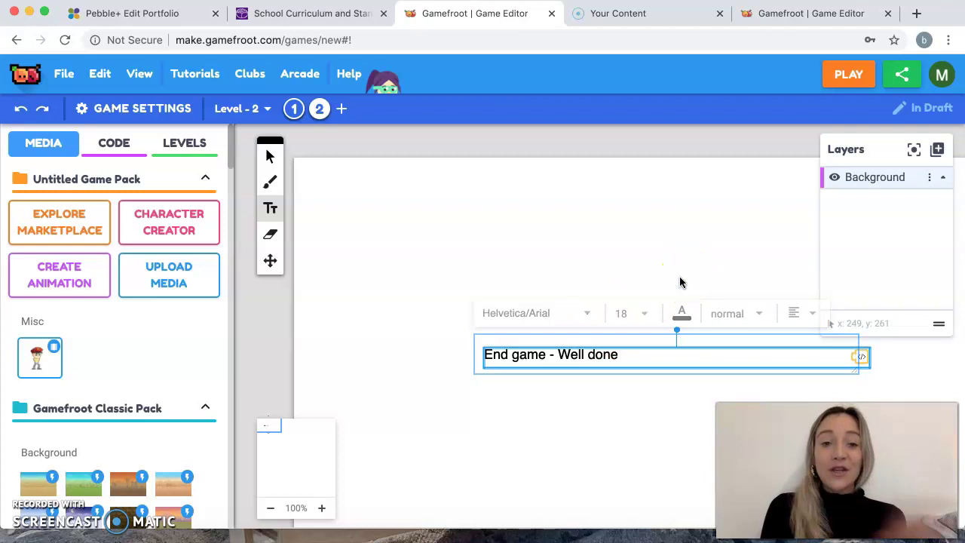
pyautogui.click(552, 282)
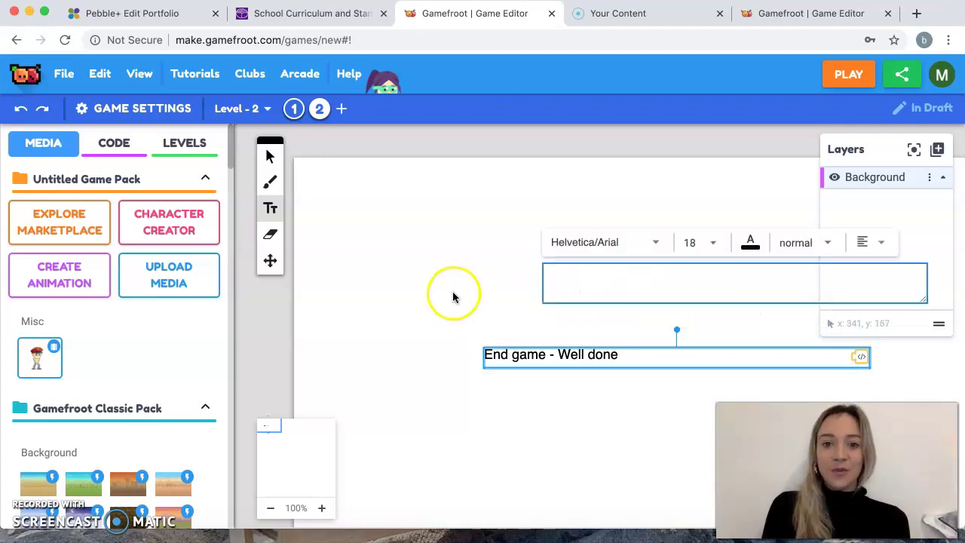
# - In level 1, place the red flag from the Classic Pack's End Points above the highest platform at the far end
pyautogui.click(296, 110)
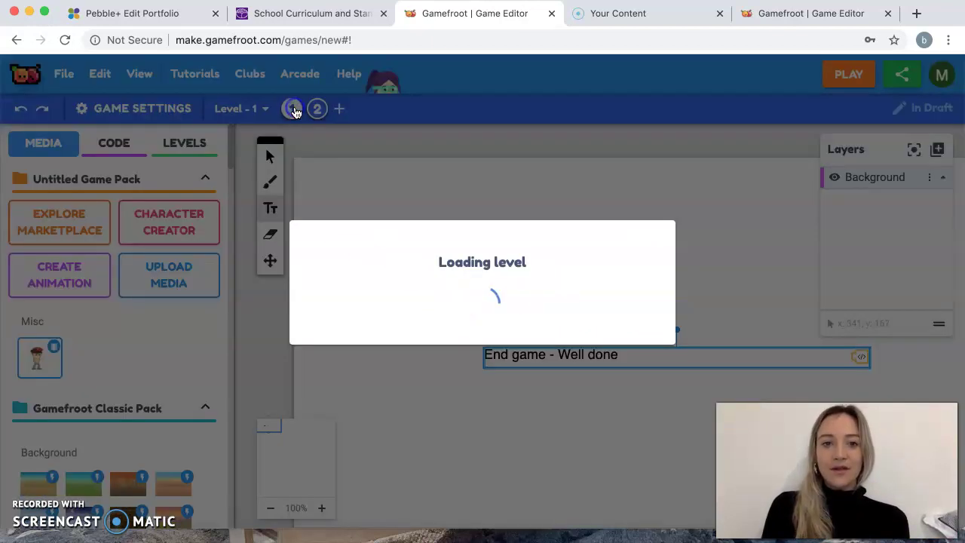
pyautogui.click(411, 308)
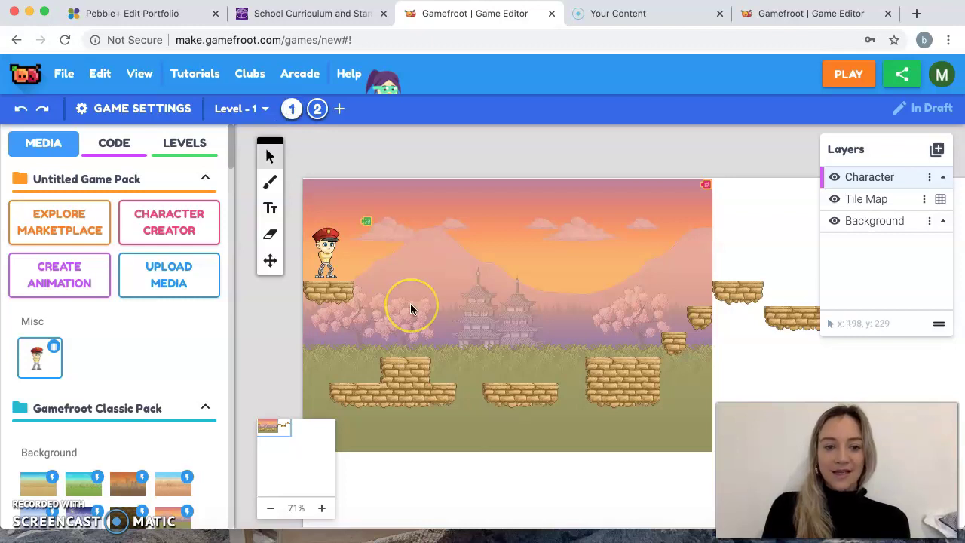
pyautogui.scroll(-15, 168, 370)
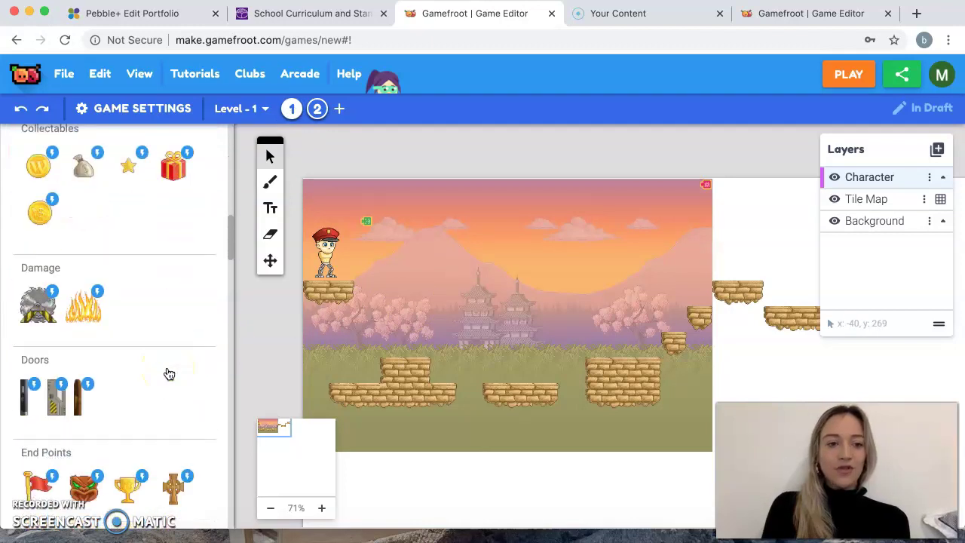
pyautogui.scroll(-15, 168, 375)
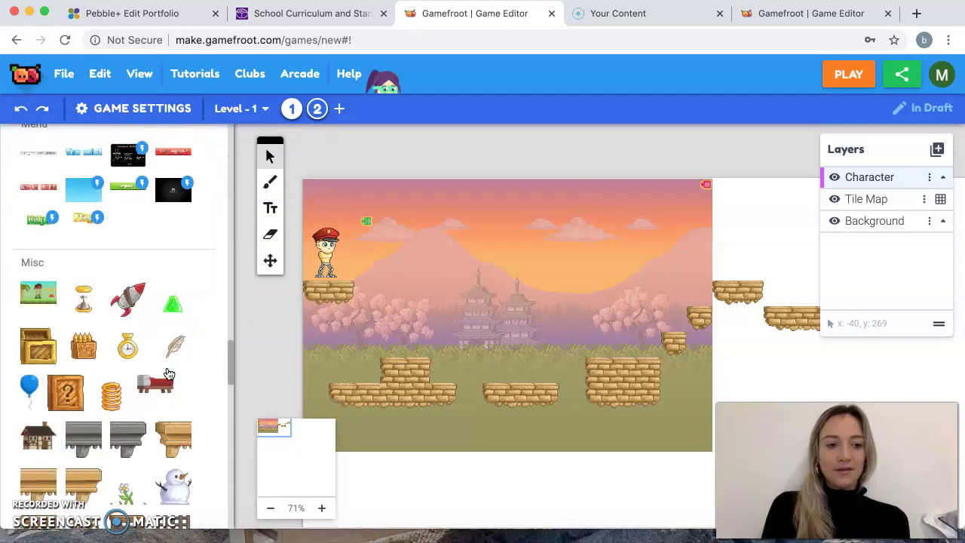
pyautogui.scroll(-15, 169, 375)
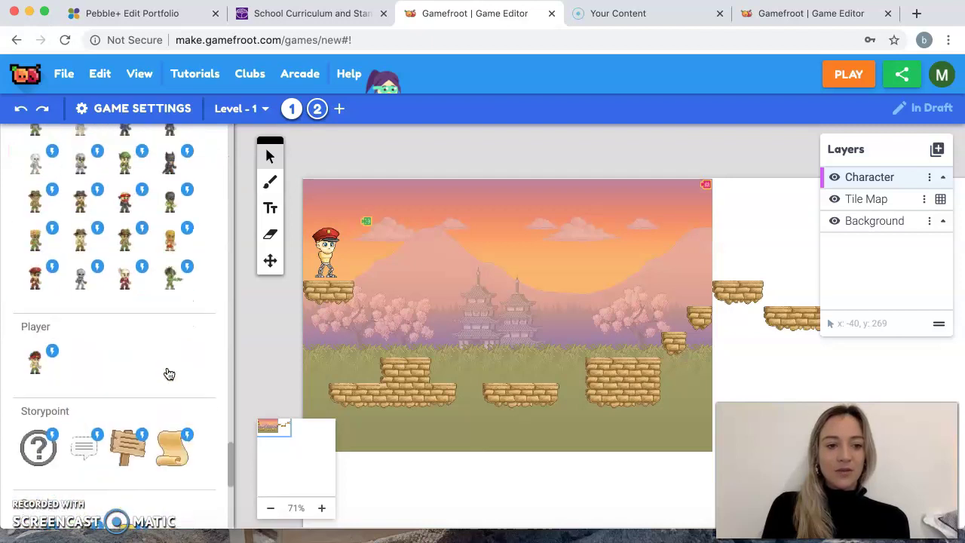
pyautogui.scroll(-8, 169, 375)
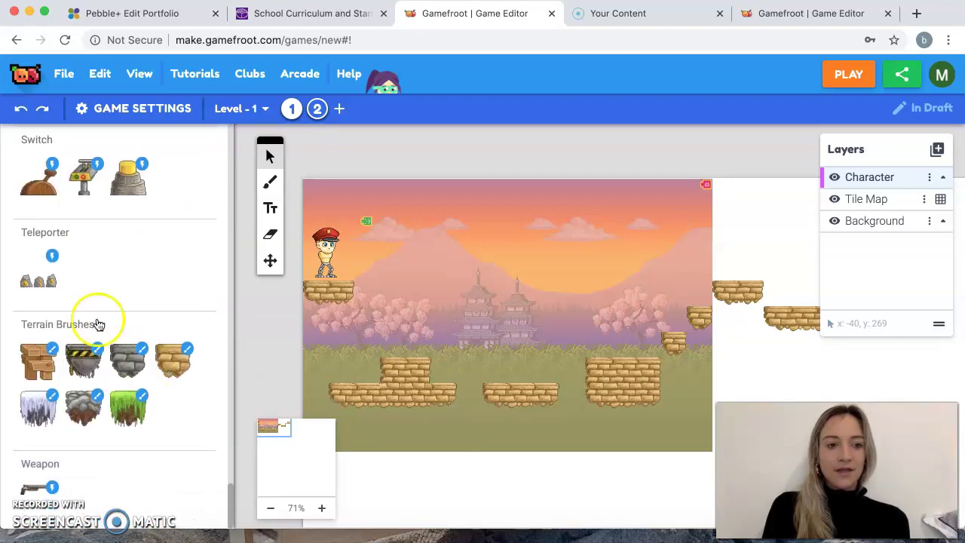
pyautogui.scroll(20, 95, 309)
pyautogui.scroll(15, 94, 307)
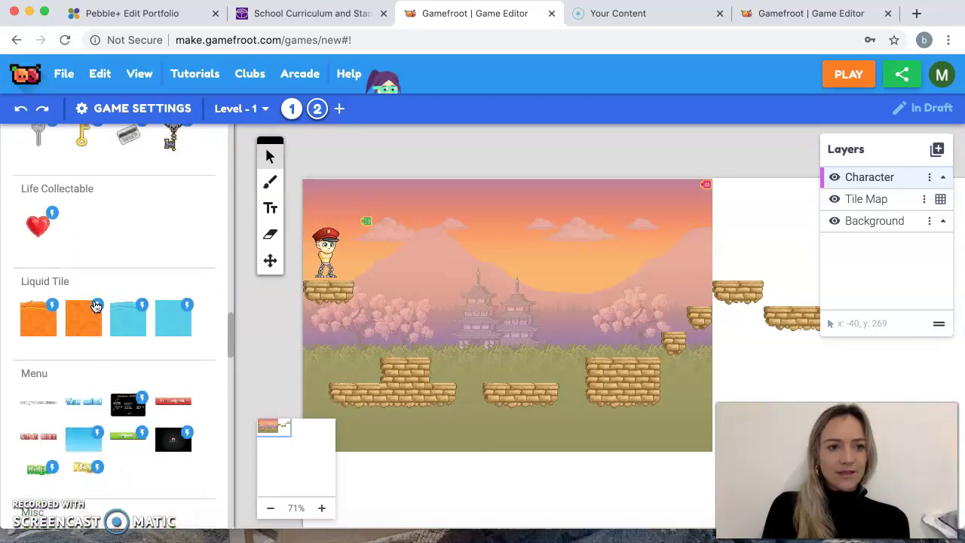
pyautogui.scroll(15, 96, 307)
pyautogui.click(26, 293)
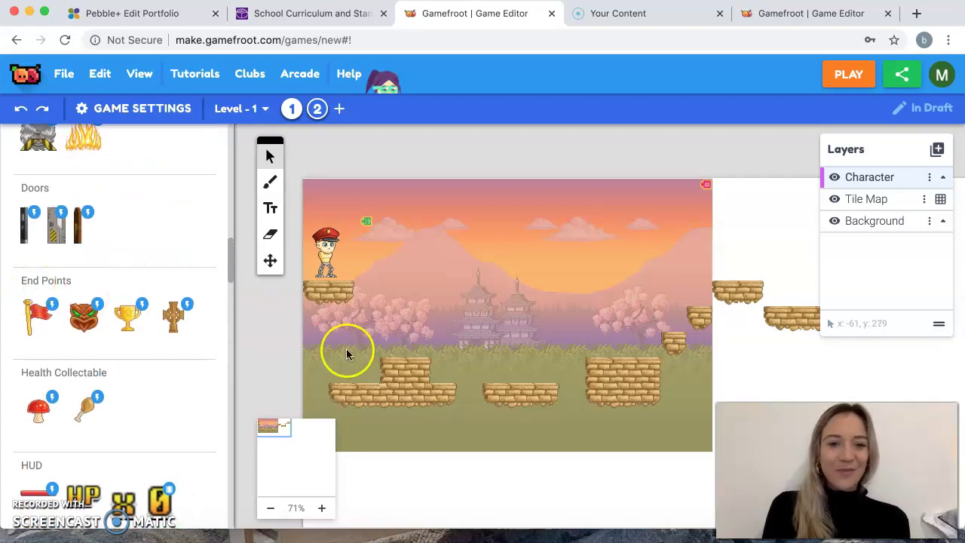
pyautogui.click(270, 260)
pyautogui.moveTo(630, 334); pyautogui.dragTo(432, 383)
pyautogui.click(34, 317)
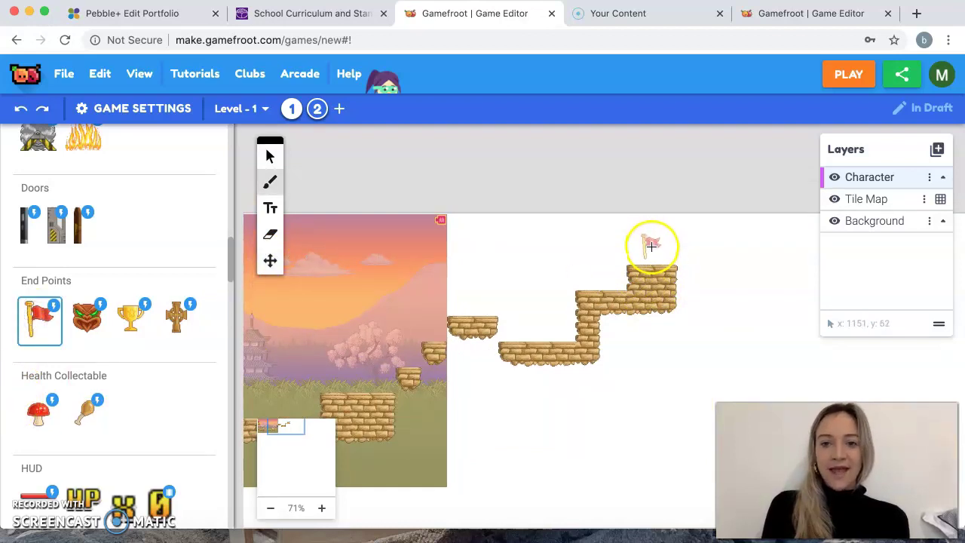
pyautogui.click(652, 246)
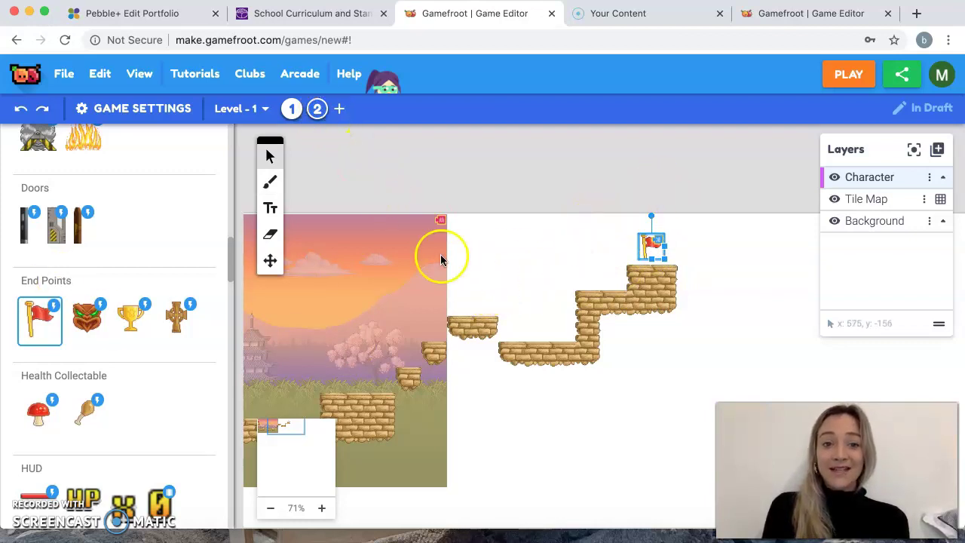
# - Shift level 1's sunset background image slightly to the right and down
pyautogui.moveTo(386, 327); pyautogui.dragTo(414, 315)
pyautogui.moveTo(334, 276); pyautogui.dragTo(359, 304)
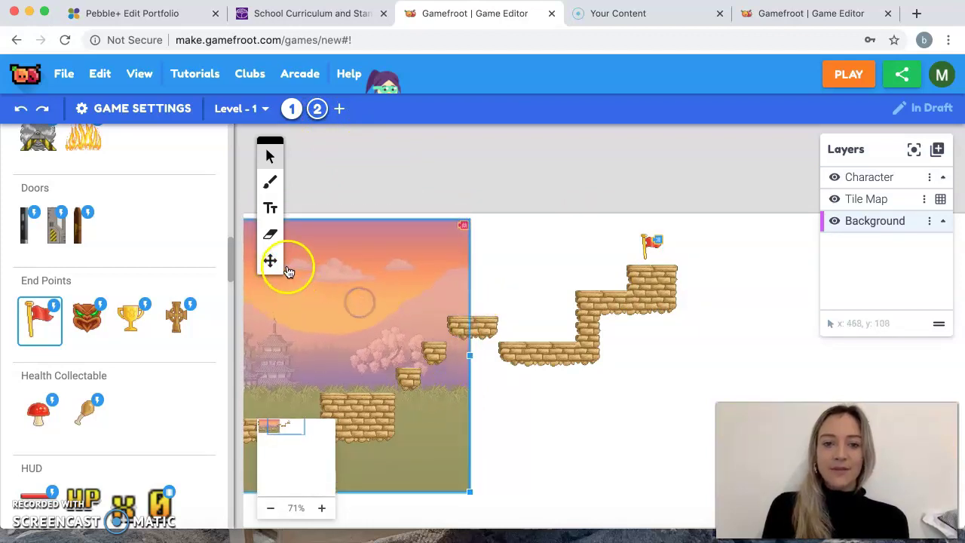
# - Play-test level 1 by moving the character across the platforms to the red flag and on to the end screen, and close the preview
pyautogui.click(848, 75)
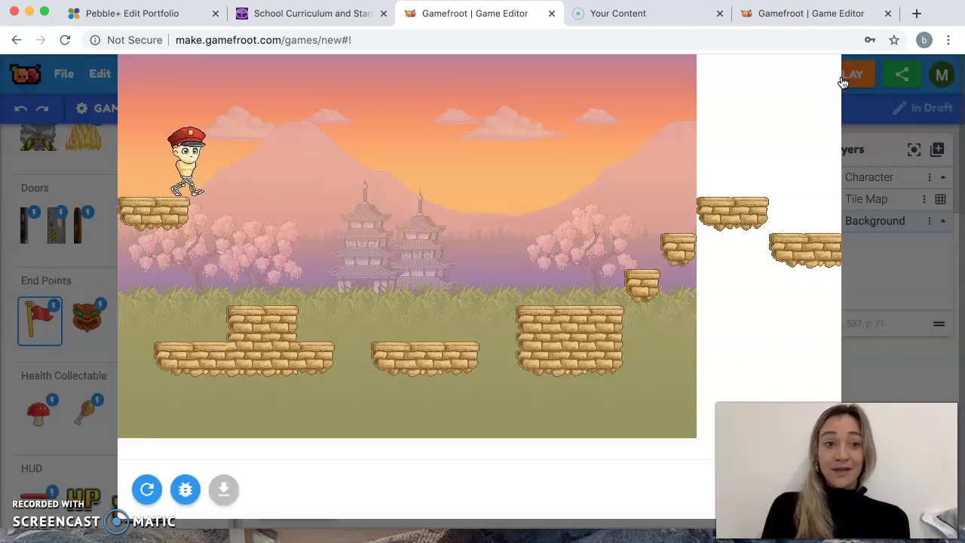
pyautogui.press('Right')
pyautogui.press('Up')
pyautogui.press('Right')
pyautogui.press('Up')
pyautogui.press('Up')
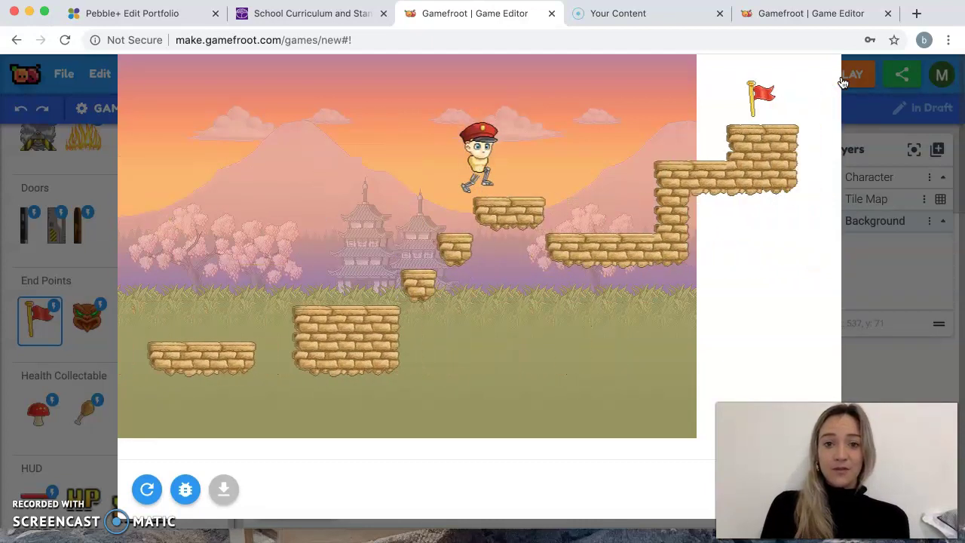
pyautogui.press('Up')
pyautogui.press('Right')
pyautogui.press('Up')
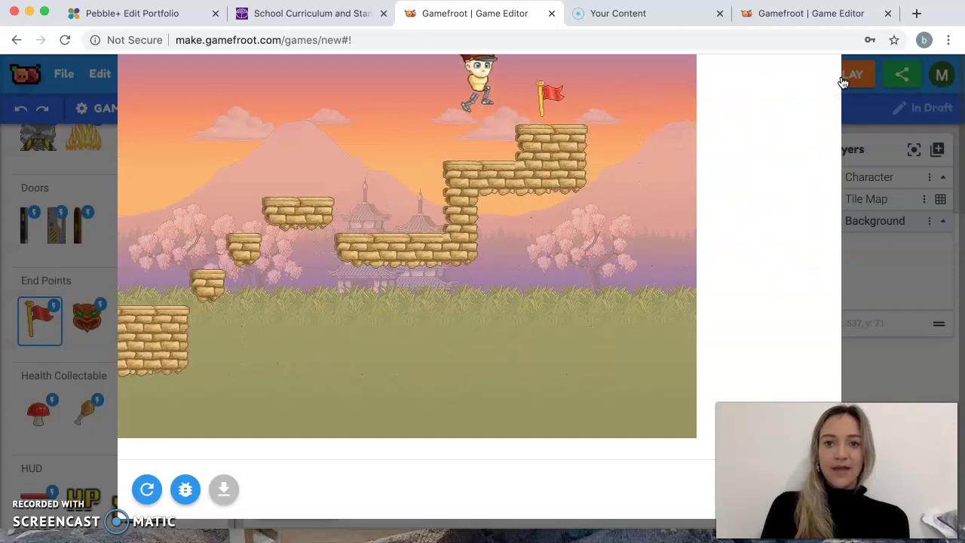
pyautogui.press('Right')
pyautogui.press('Up')
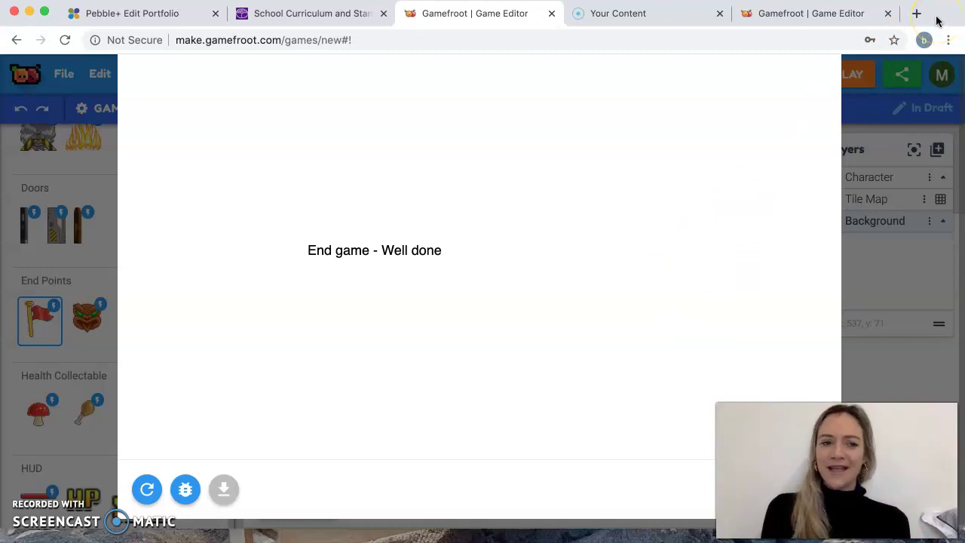
pyautogui.moveTo(922, 19); pyautogui.dragTo(811, 19)
pyautogui.click(681, 488)
pyautogui.moveTo(838, 17); pyautogui.dragTo(925, 5)
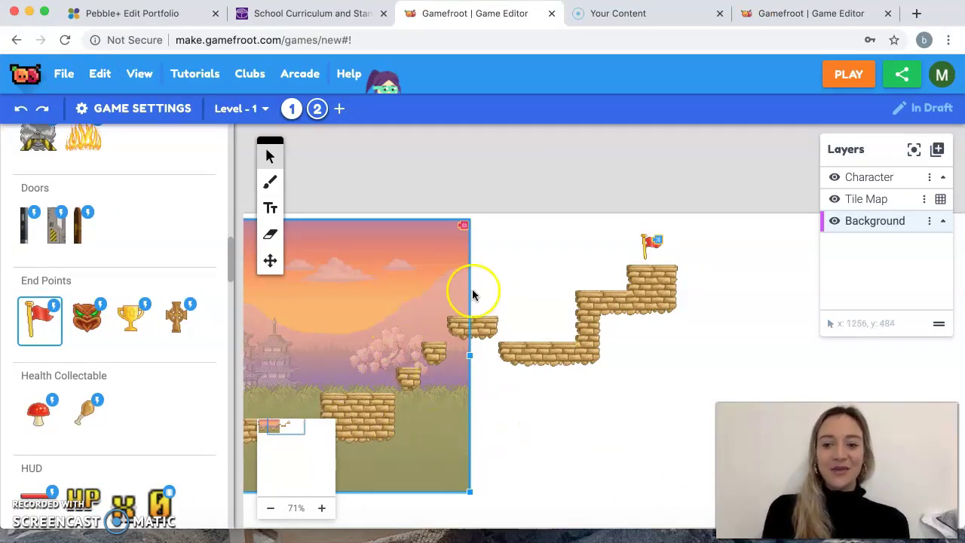
pyautogui.click(612, 15)
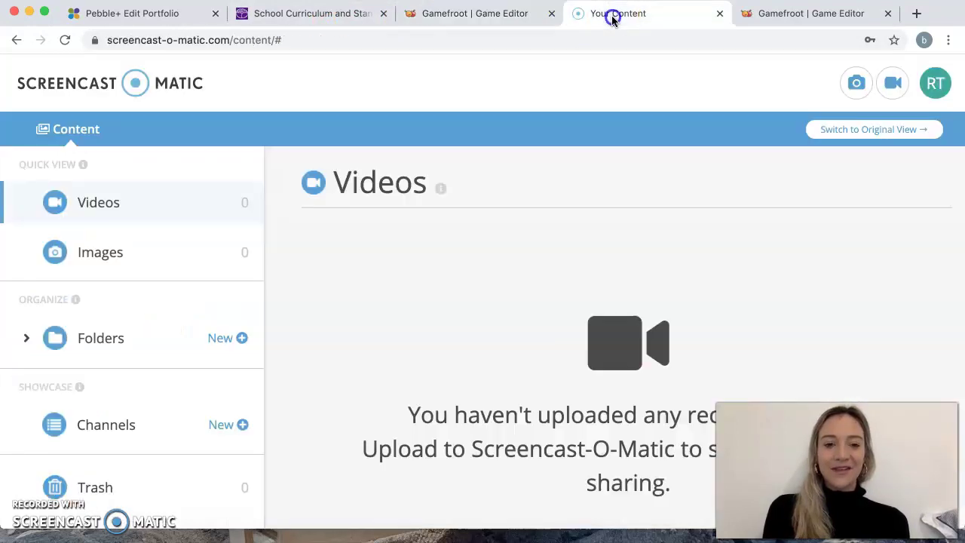